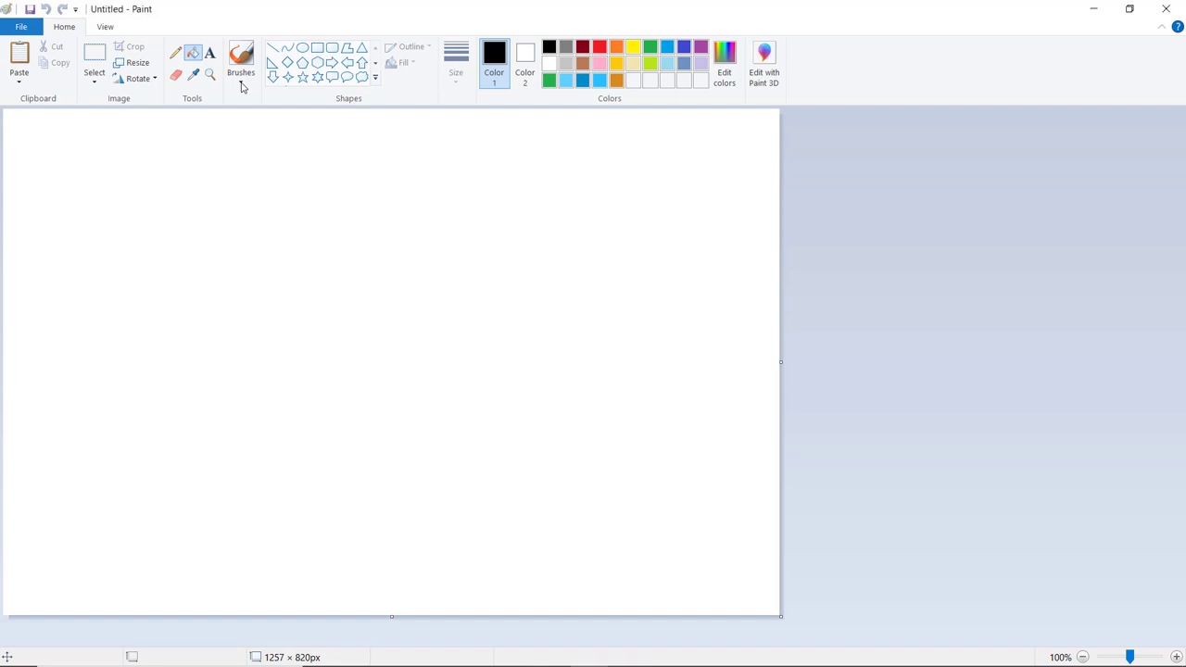
Choose the standard brush and mix a darker blue for Color 1 with RGB 0, 126, 181
click(241, 83)
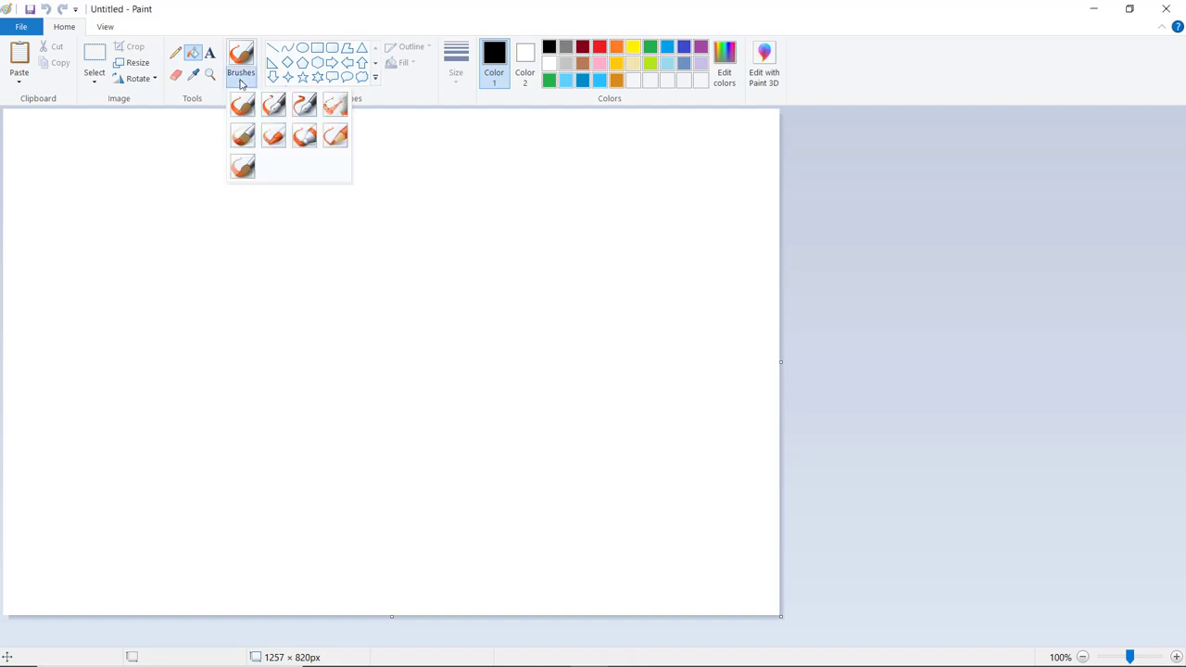
click(242, 105)
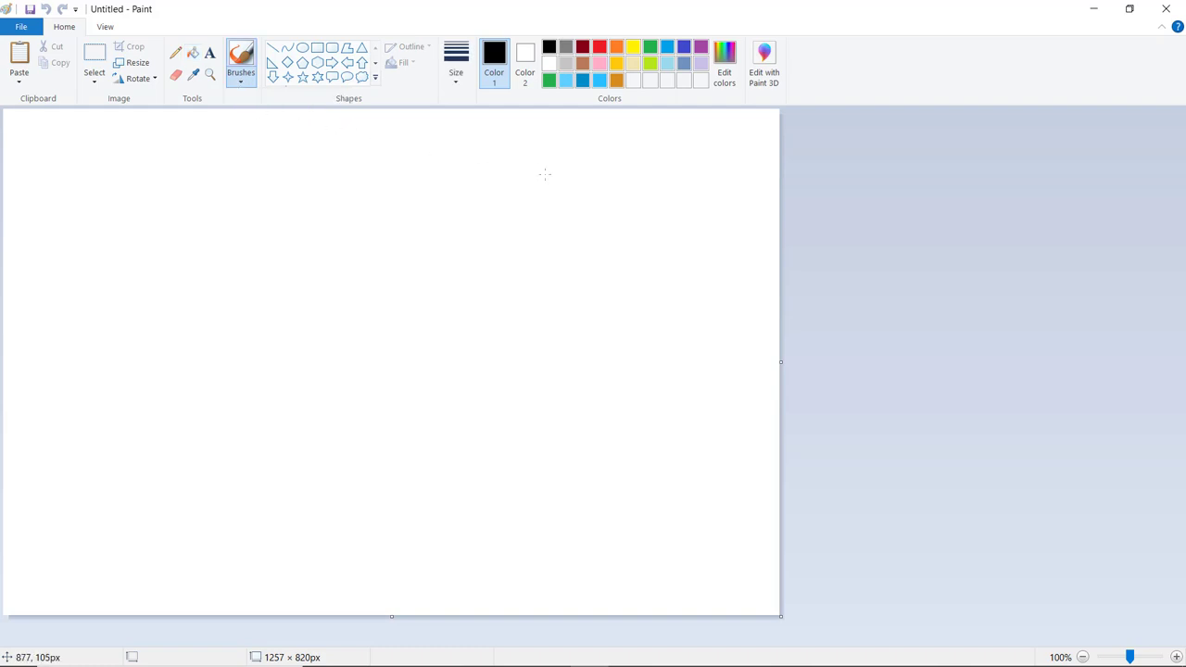
click(667, 48)
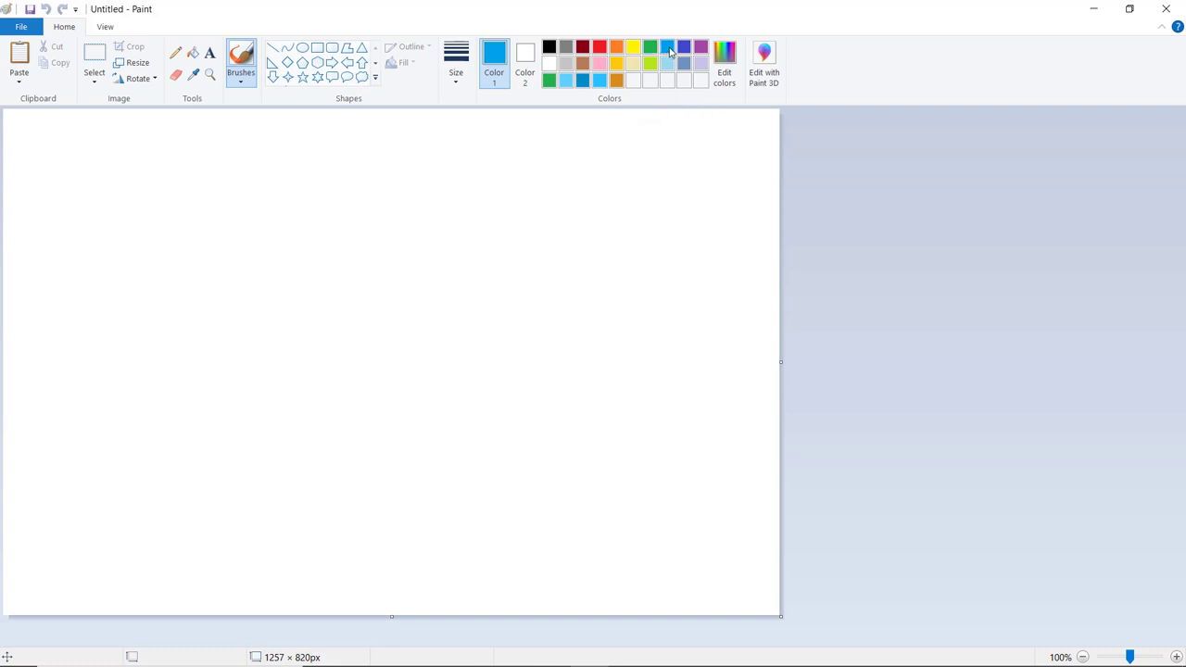
click(730, 79)
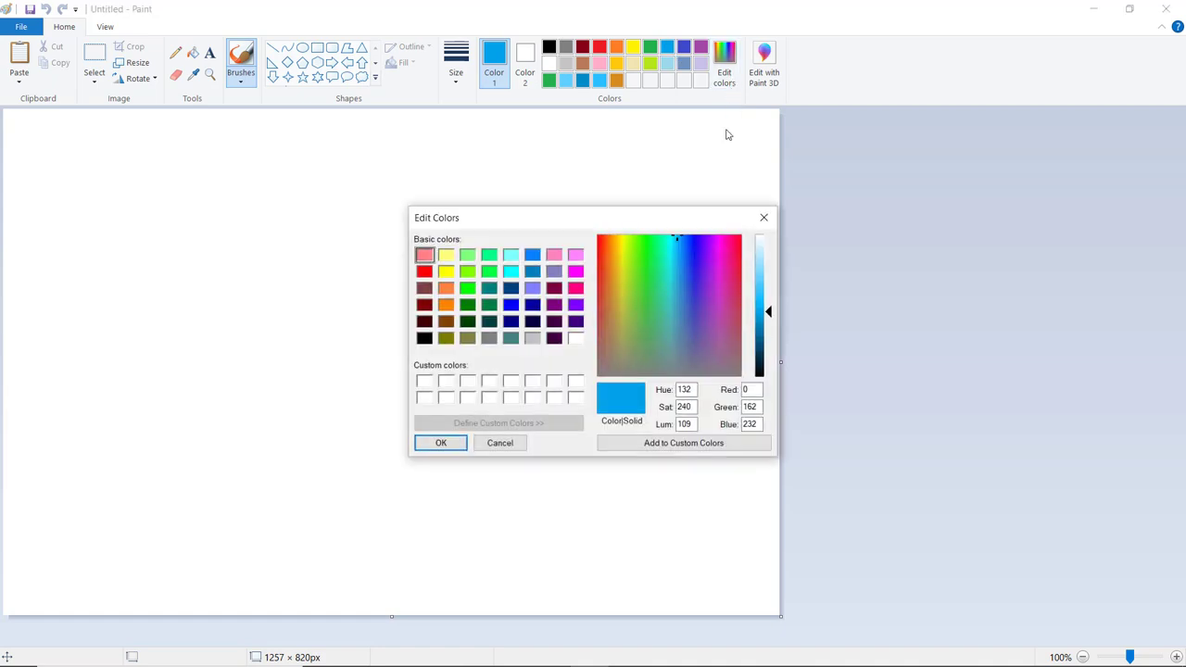
drag(768, 309, 770, 327)
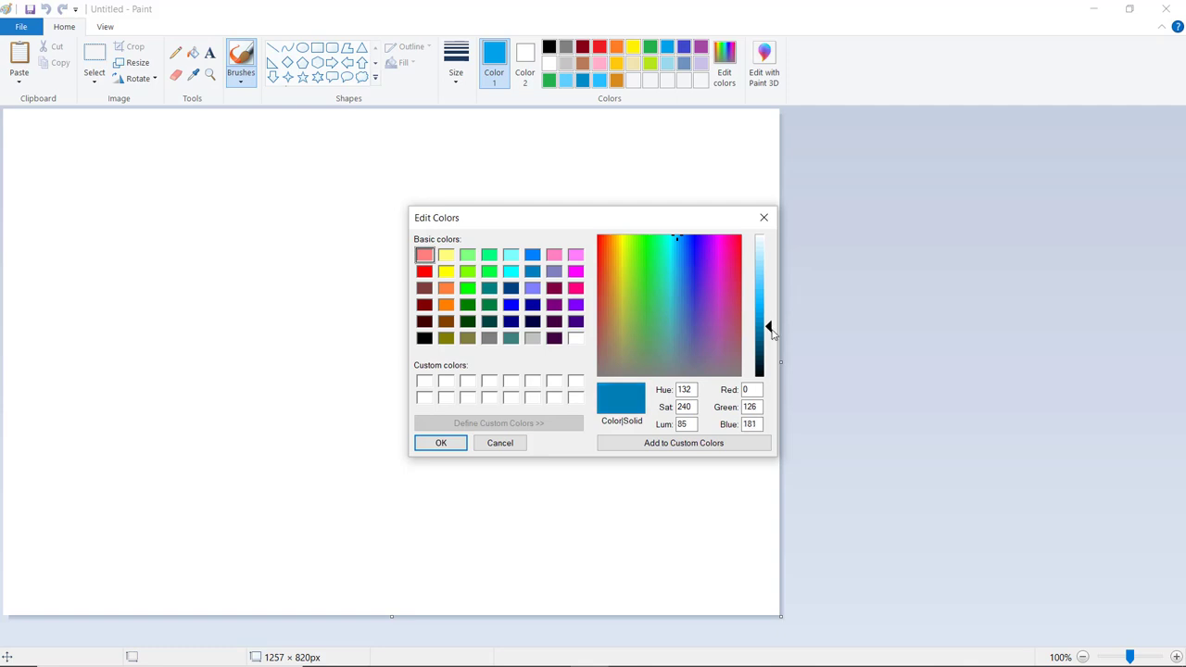
click(437, 442)
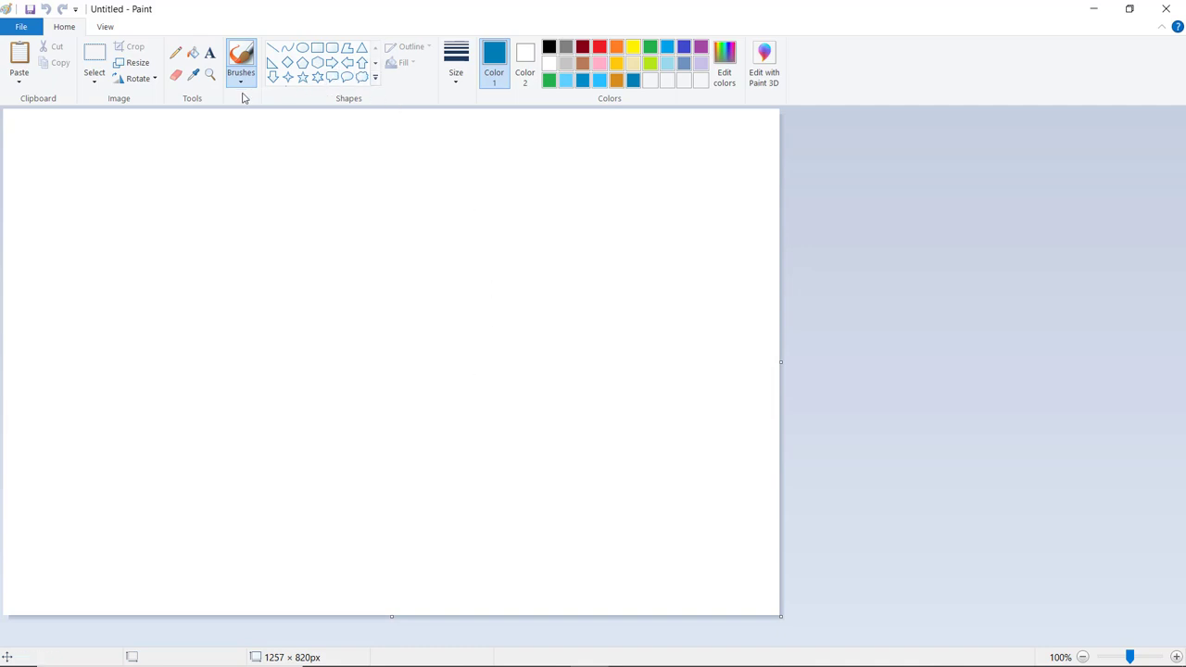
Paint three wavy lines across the full width of the canvas's lower part using the third brush thickness
click(456, 79)
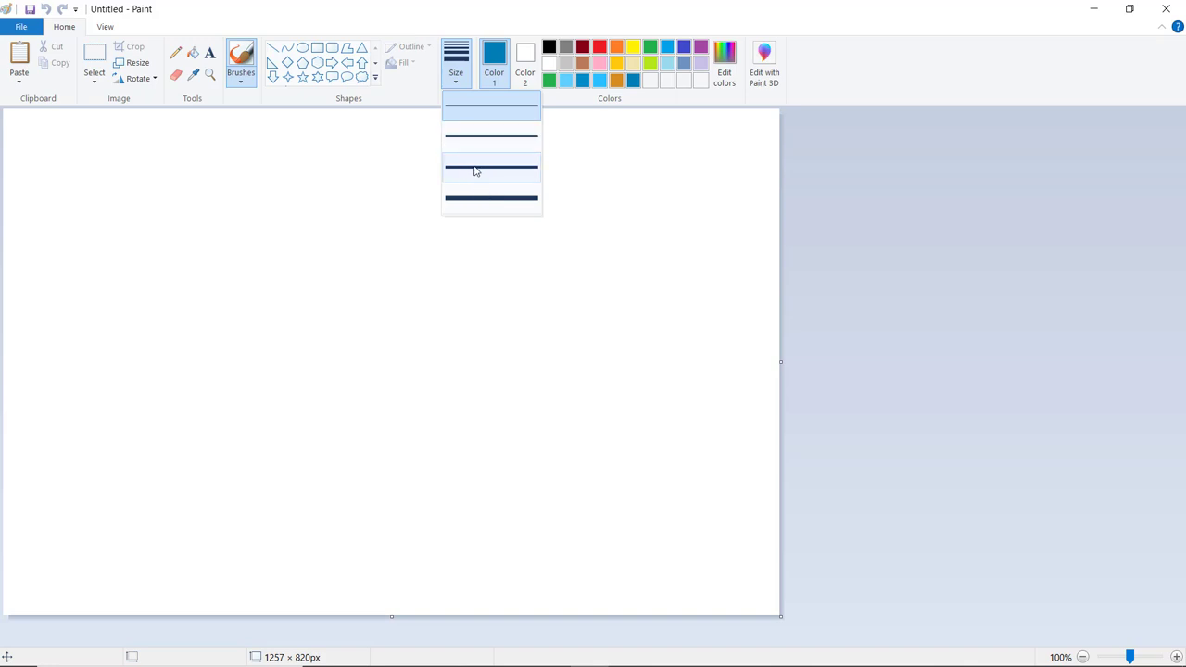
click(522, 174)
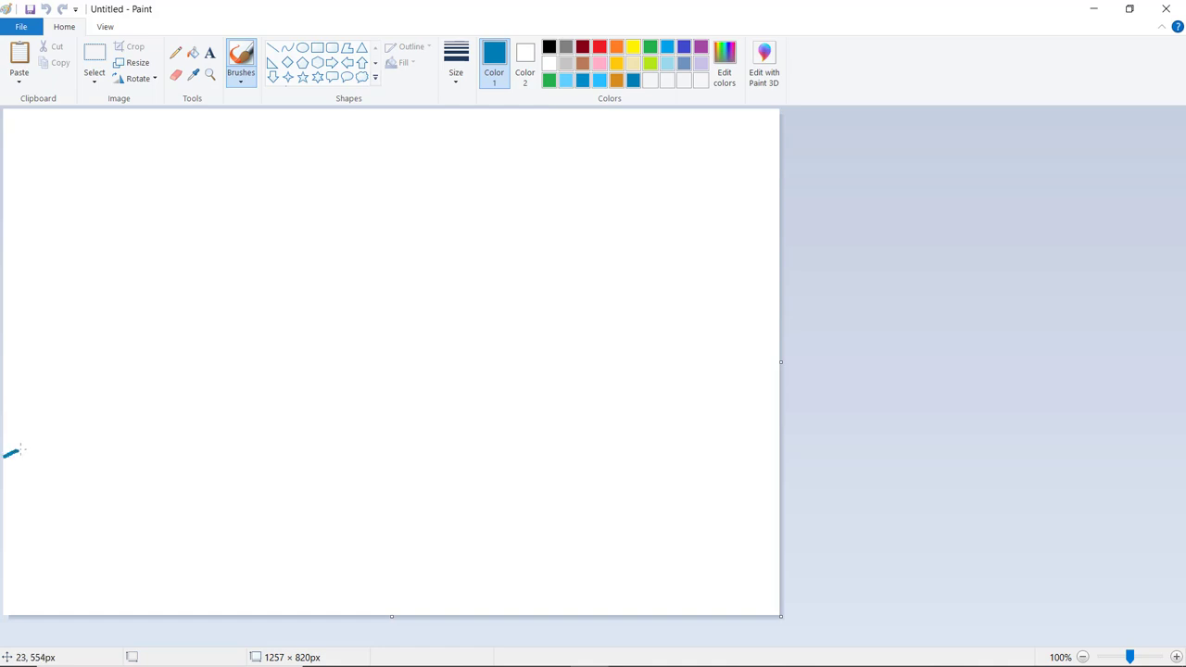
mouse_move(21, 451)
mouse_down()
mouse_move(157, 453)
mouse_move(247, 431)
mouse_move(318, 450)
mouse_move(443, 416)
mouse_move(519, 447)
mouse_move(622, 427)
mouse_move(779, 447)
mouse_up()
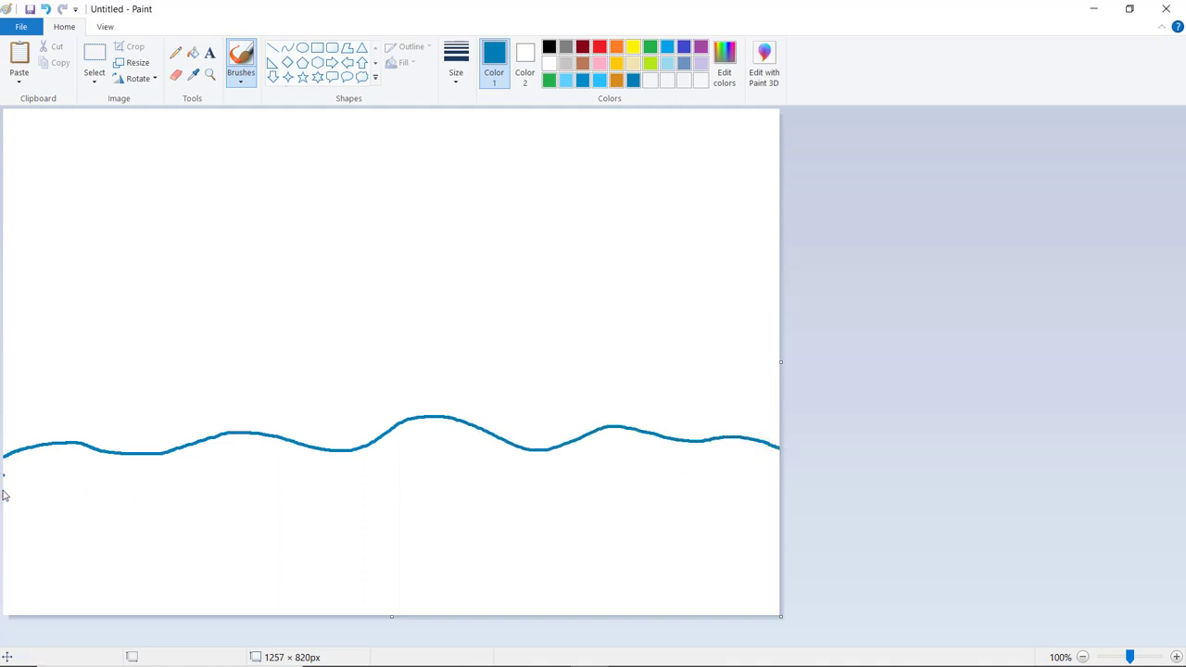
mouse_move(13, 504)
mouse_down()
mouse_move(228, 525)
mouse_move(370, 495)
mouse_move(427, 512)
mouse_move(550, 502)
mouse_move(586, 517)
mouse_move(667, 505)
mouse_move(705, 515)
mouse_up()
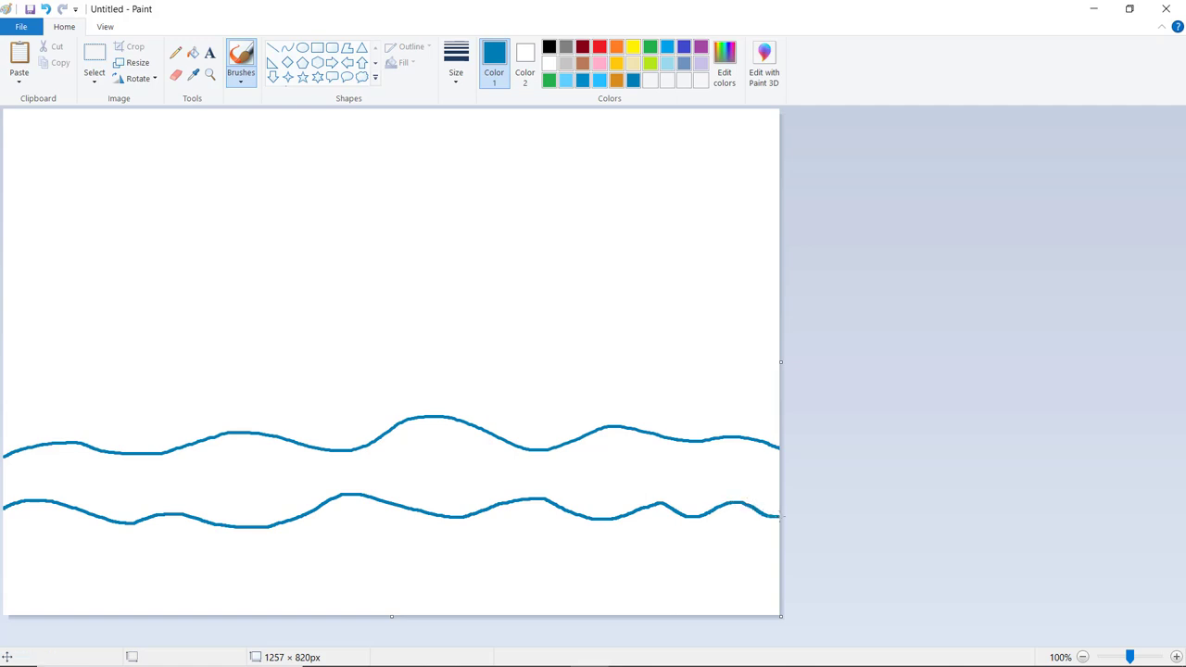
click(519, 529)
mouse_move(26, 575)
mouse_down()
mouse_move(163, 584)
mouse_move(222, 568)
mouse_move(345, 588)
mouse_move(472, 566)
mouse_move(564, 580)
mouse_move(716, 561)
mouse_move(781, 579)
mouse_up()
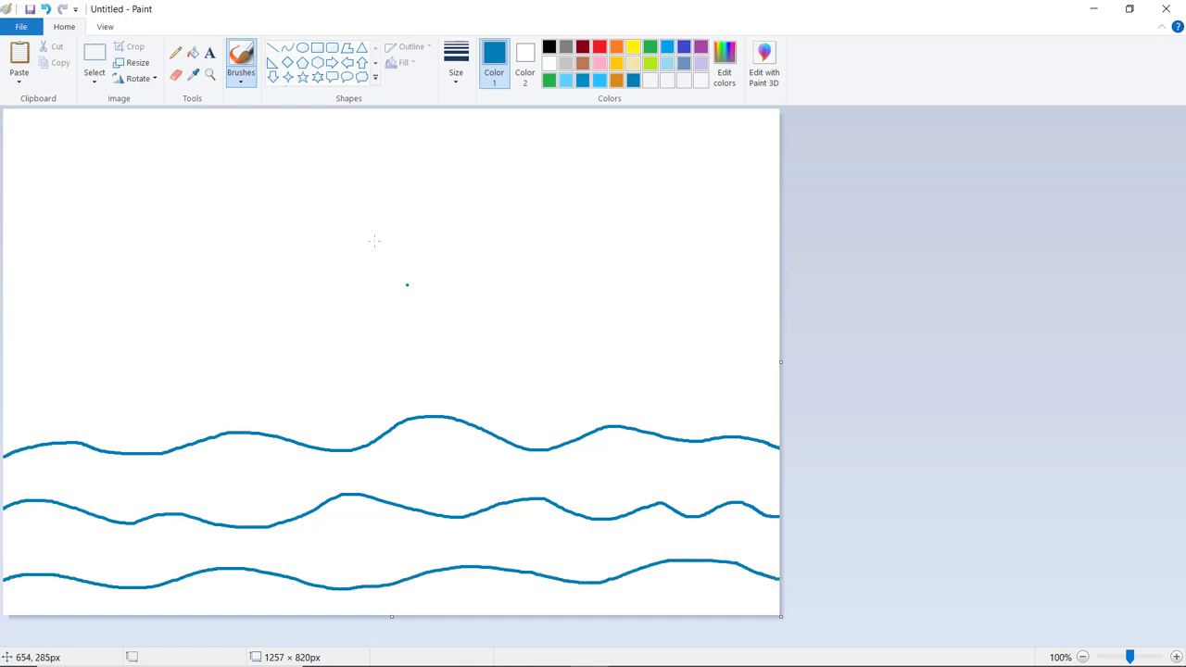
Paint a few short curved ripples between the upper two waves using the thinnest brush size
click(463, 88)
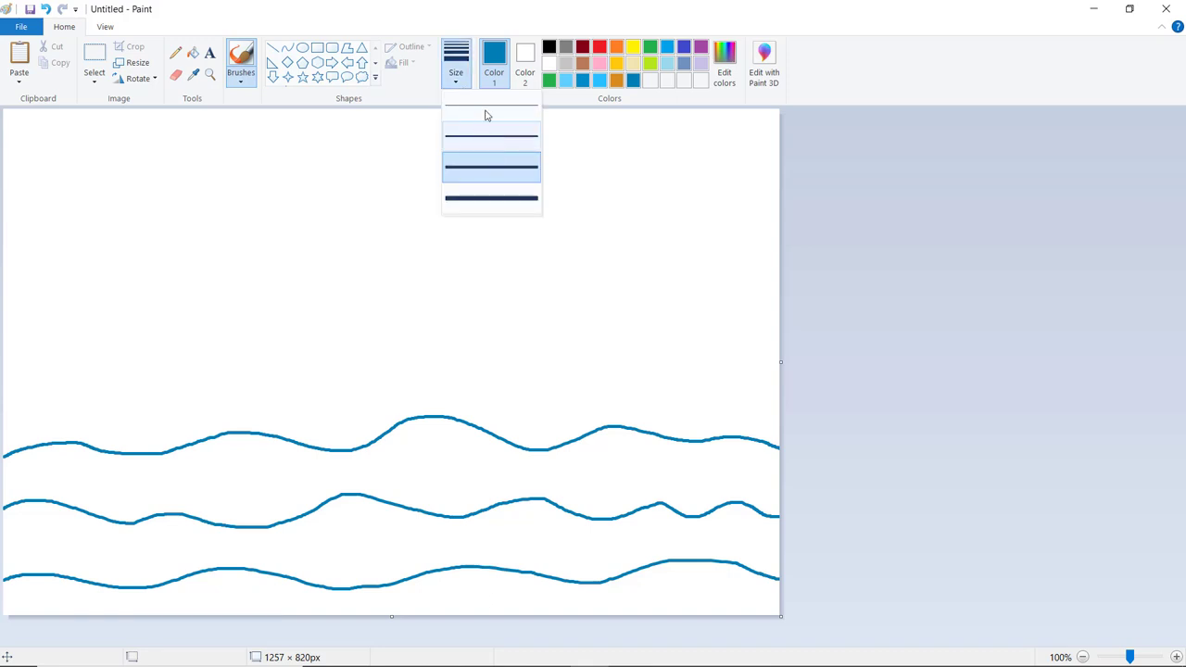
click(485, 112)
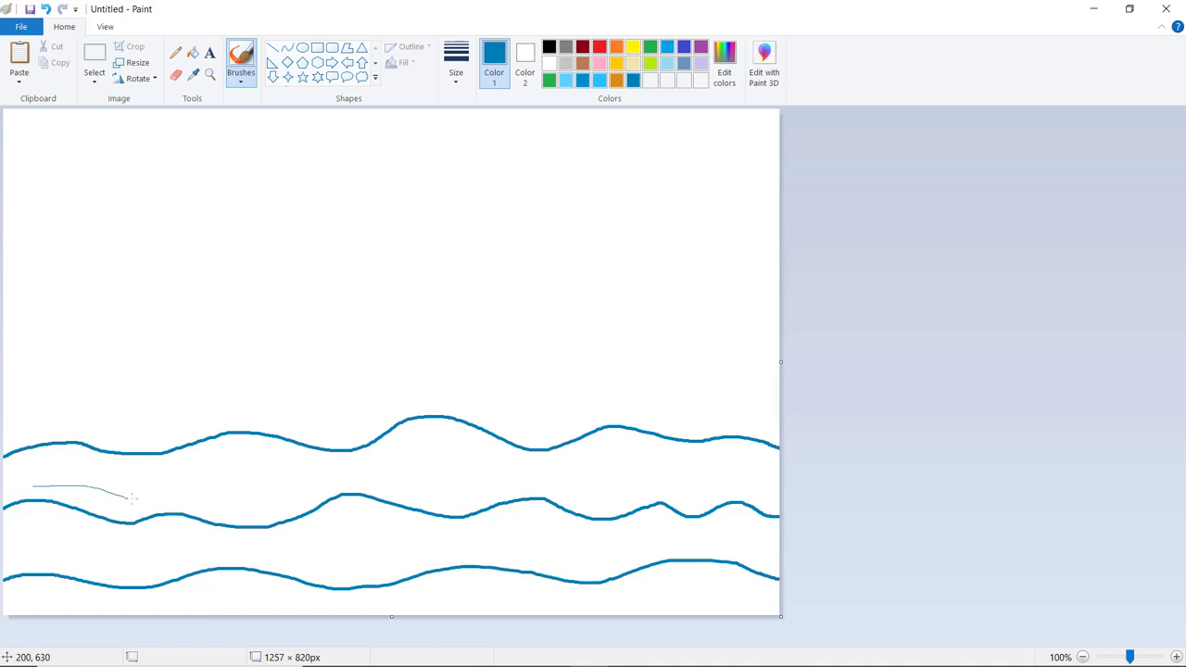
drag(190, 473, 268, 472)
mouse_move(361, 469)
mouse_down()
mouse_move(480, 461)
mouse_move(479, 480)
mouse_move(544, 469)
mouse_up()
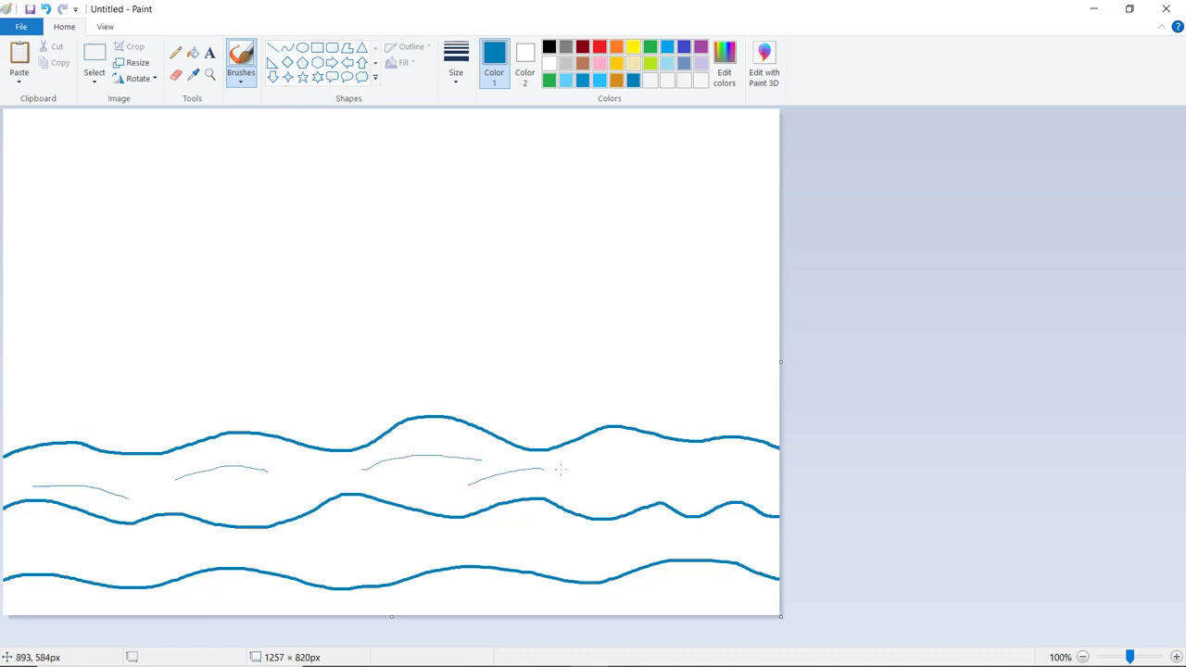
drag(620, 476, 721, 469)
Scatter short ripple strokes between and below the waves using the second-thinnest brush size
click(456, 82)
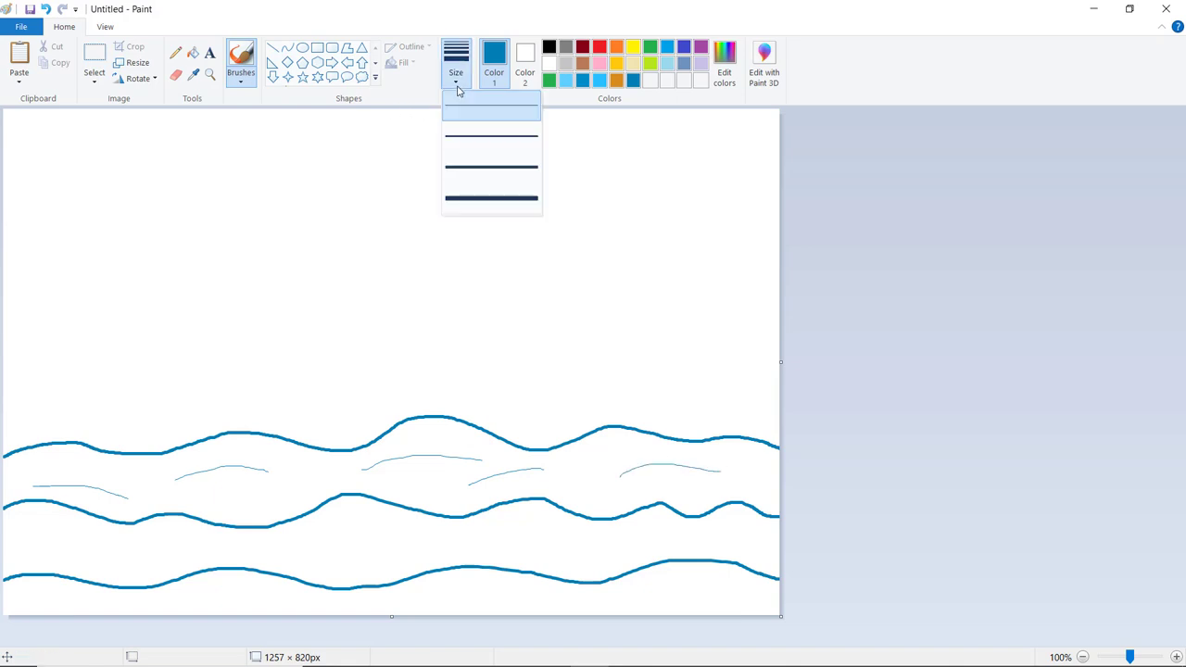
click(479, 140)
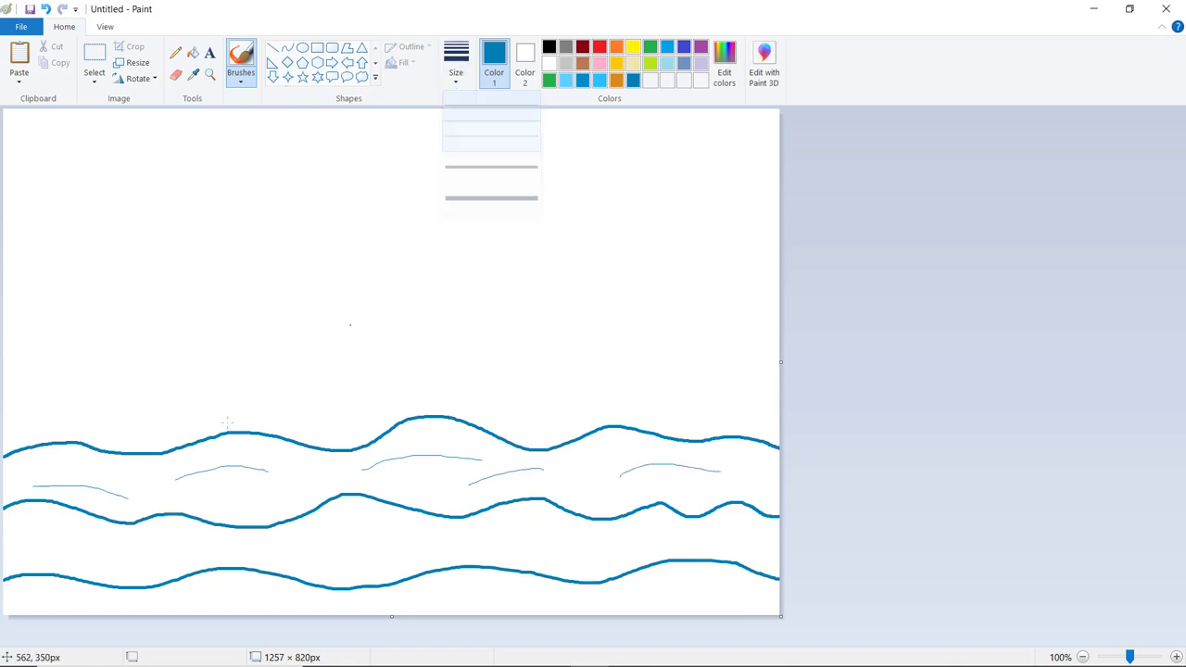
drag(66, 555, 158, 554)
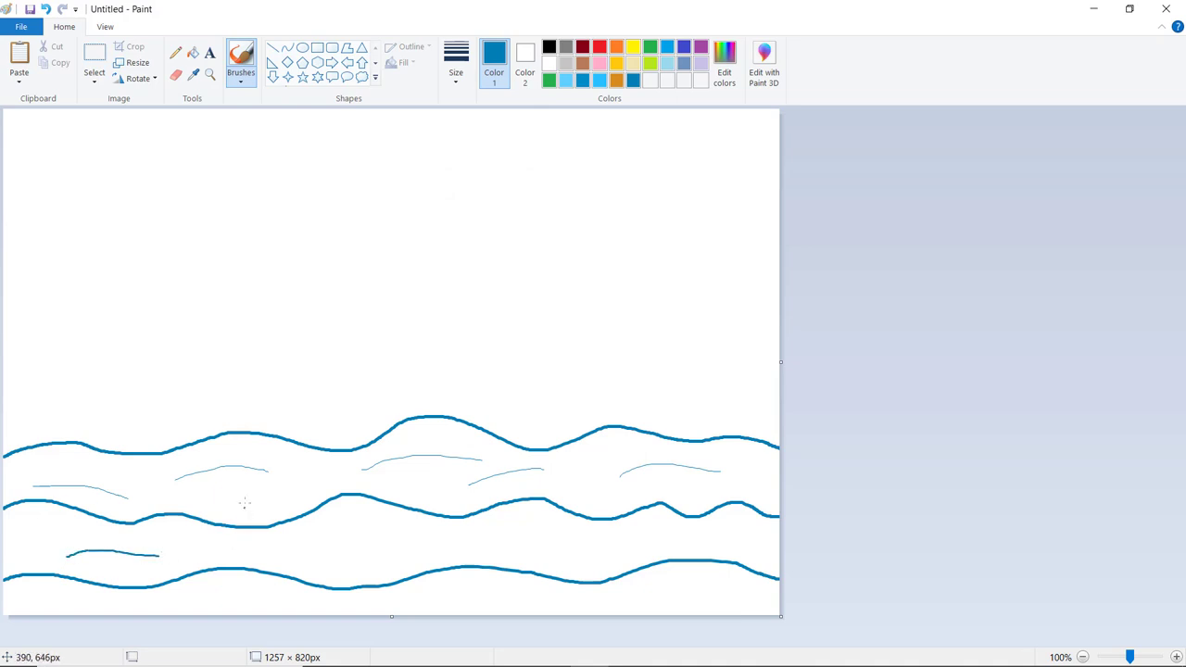
drag(278, 486, 323, 476)
drag(342, 549, 417, 556)
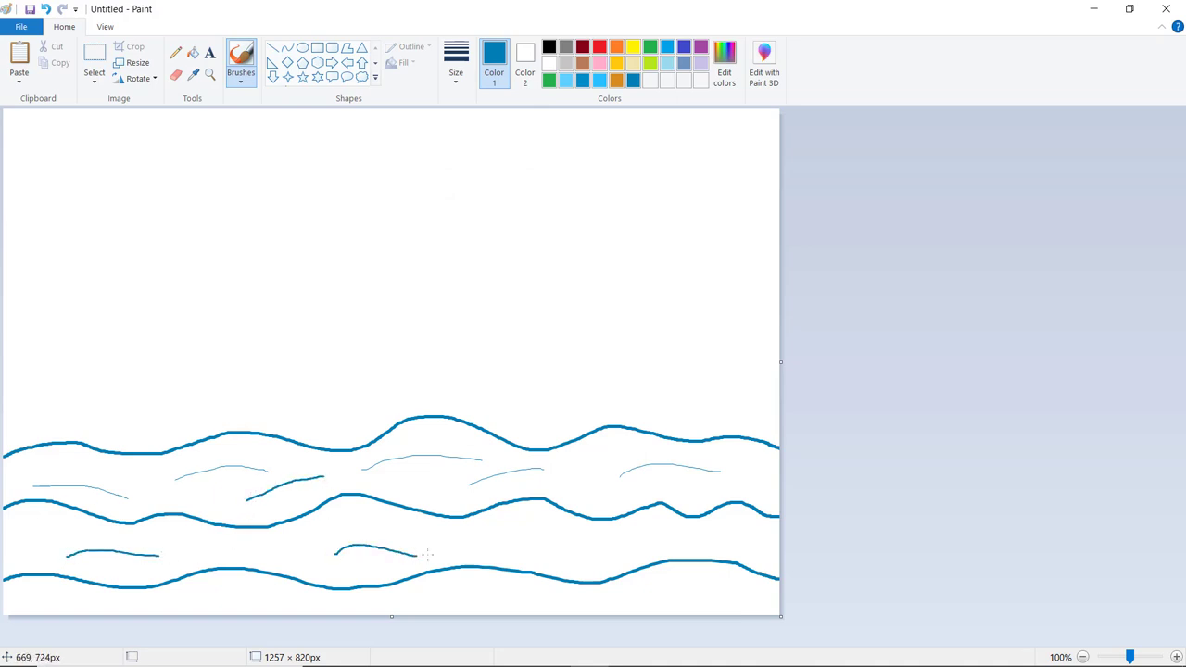
drag(523, 535, 634, 545)
drag(677, 591, 599, 607)
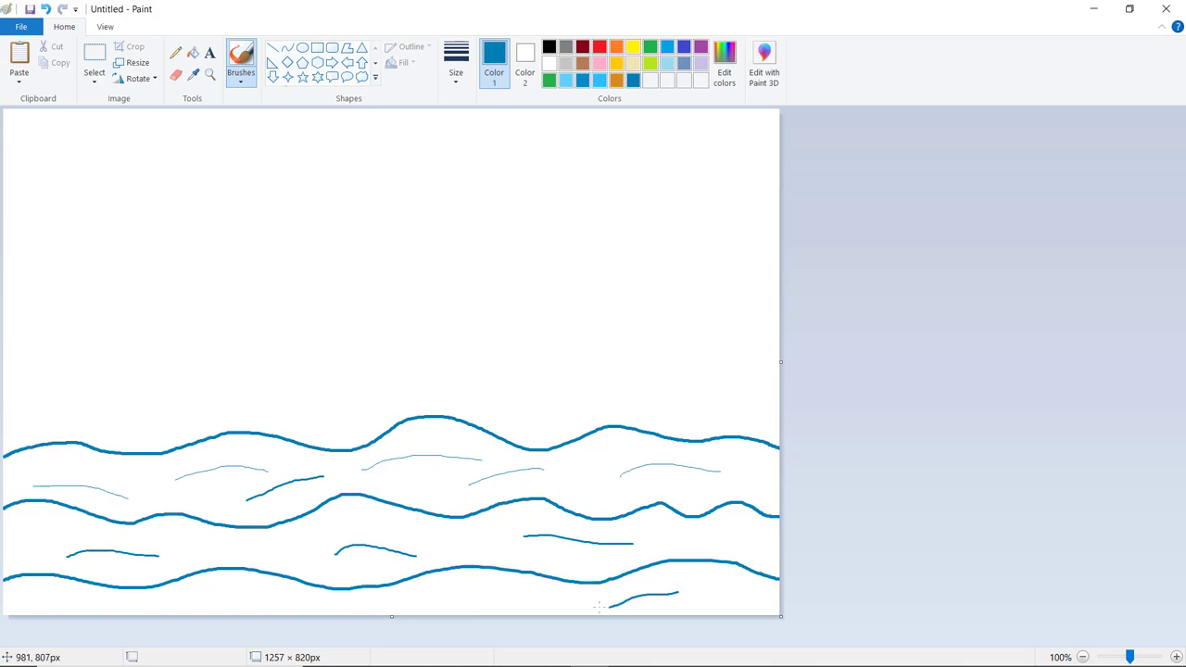
drag(194, 551, 283, 551)
drag(19, 595, 93, 601)
drag(24, 532, 74, 526)
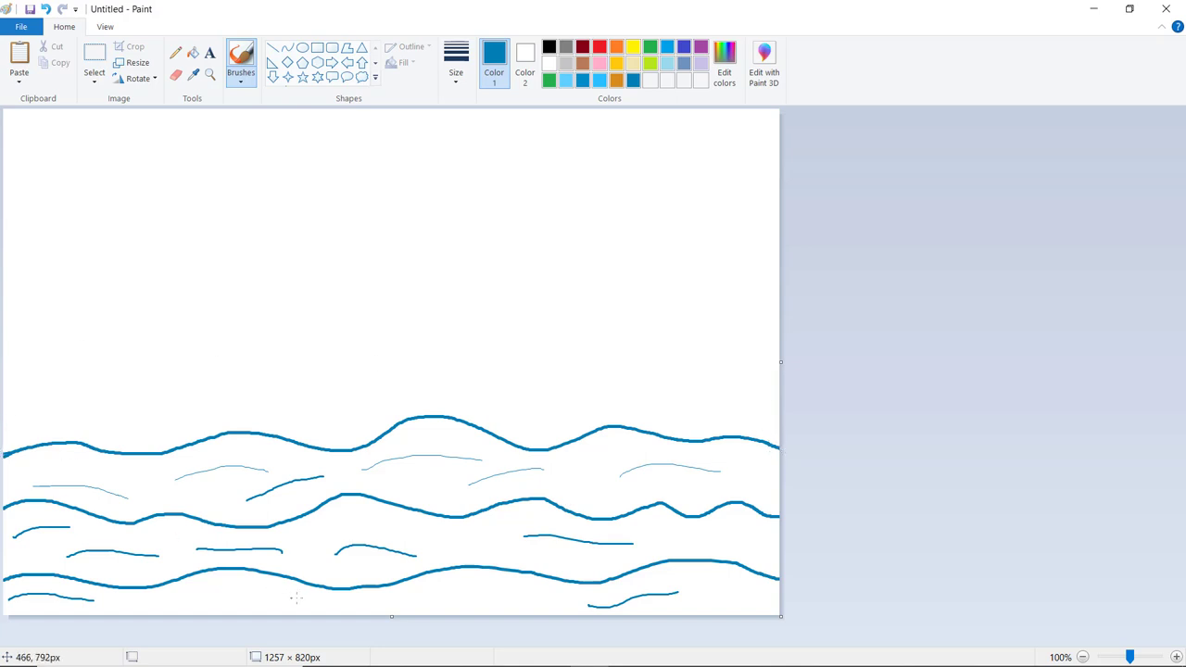
drag(232, 591, 314, 596)
drag(440, 603, 523, 589)
drag(421, 485, 460, 485)
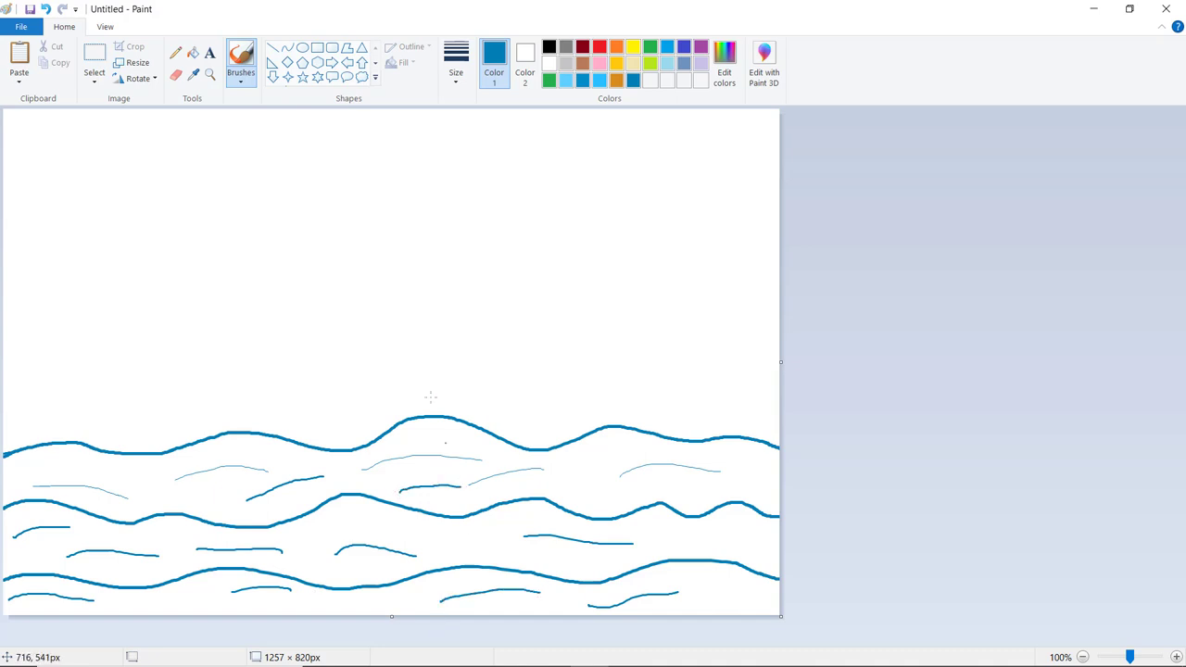
Choose the fill tool and mix a light blue for Color 1 with RGB 106, 210, 255
click(193, 54)
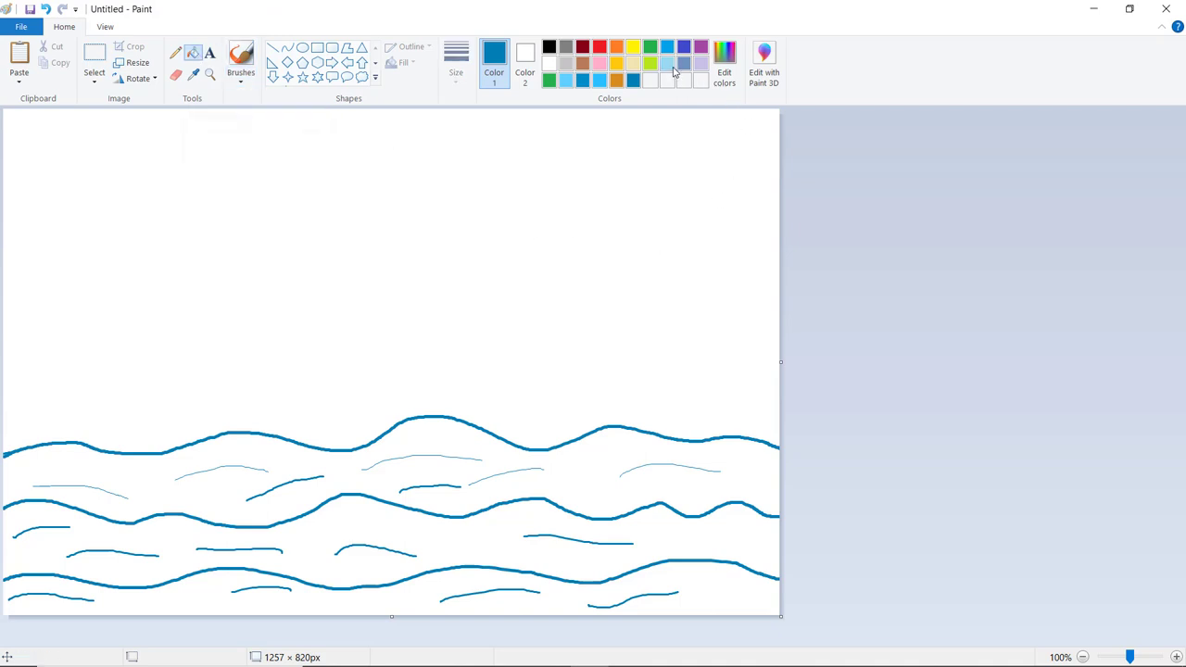
click(600, 79)
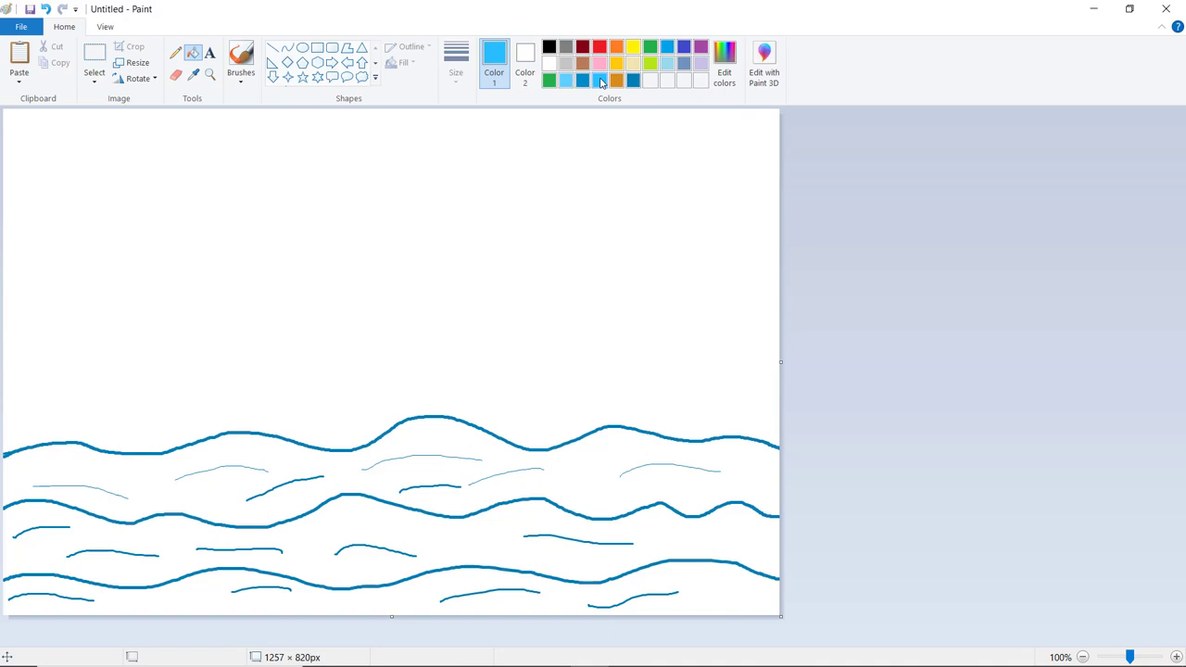
click(724, 76)
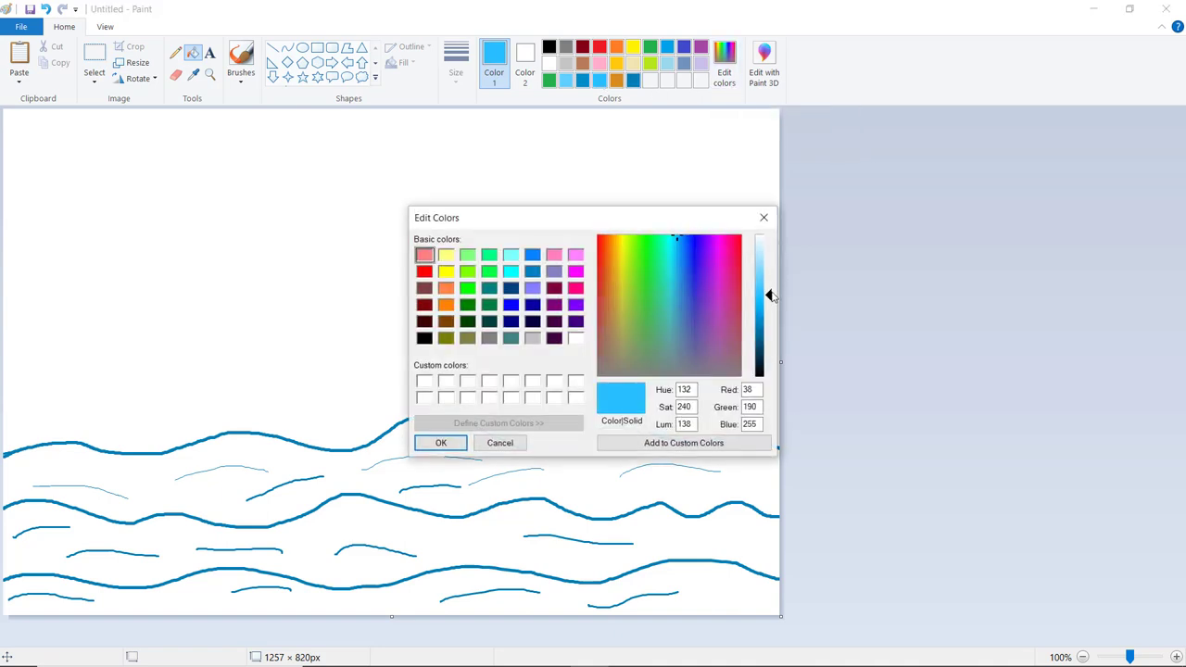
drag(768, 295, 770, 278)
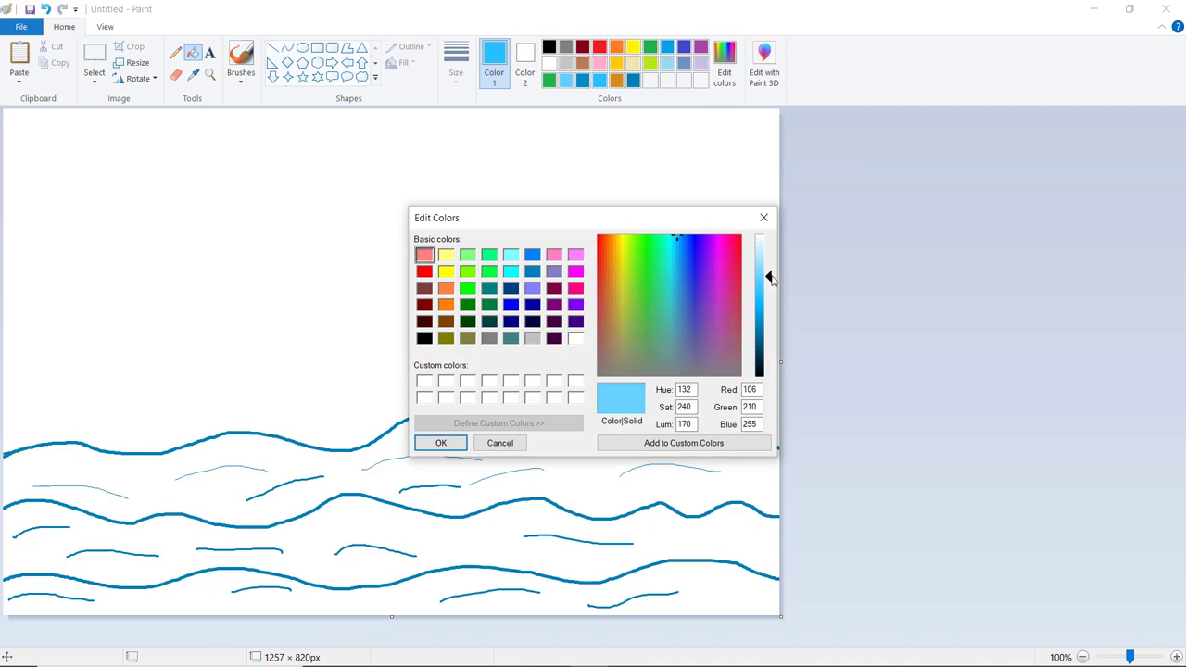
click(439, 443)
Fill all three bands of the sea below the top wave line with the light blue
click(458, 441)
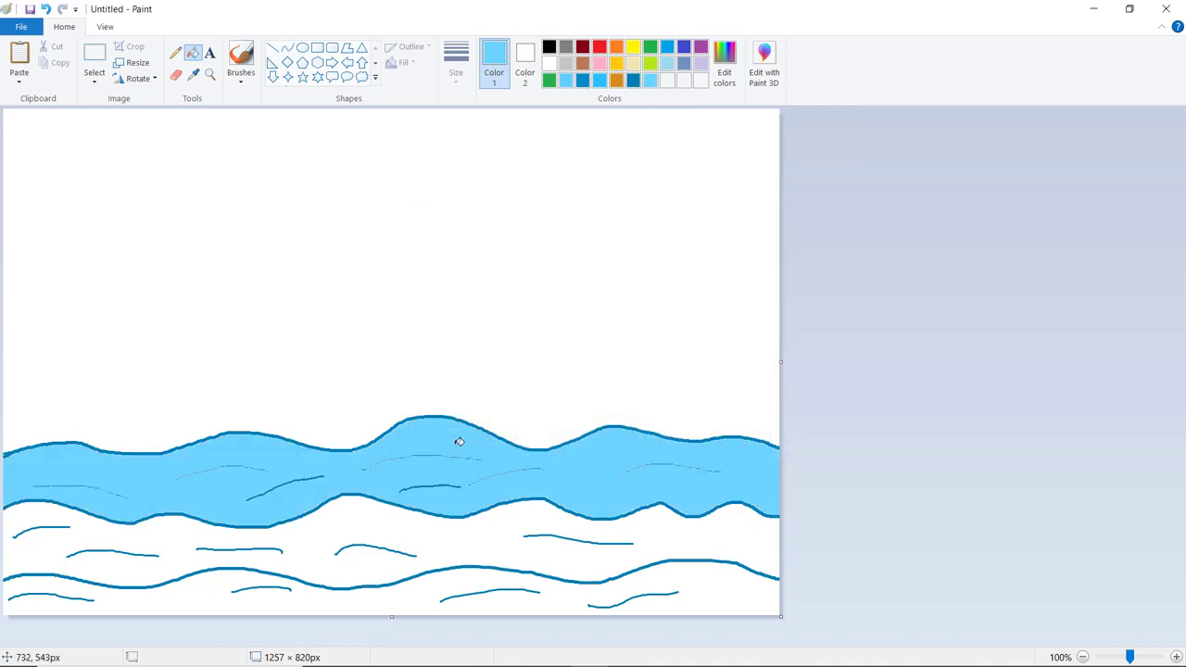
click(478, 530)
click(435, 582)
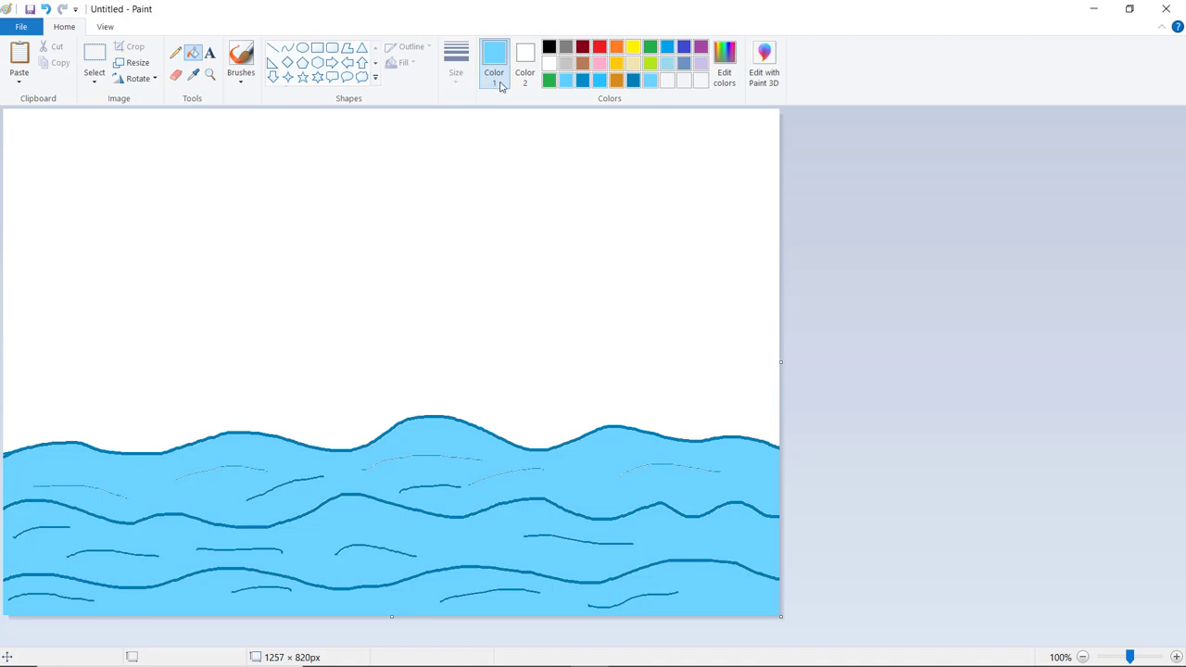
Draw a black trapezoidal boat hull about 369 × 77 px above the waves, with a horizontal line about 207 px long just above its bottom edge
click(548, 49)
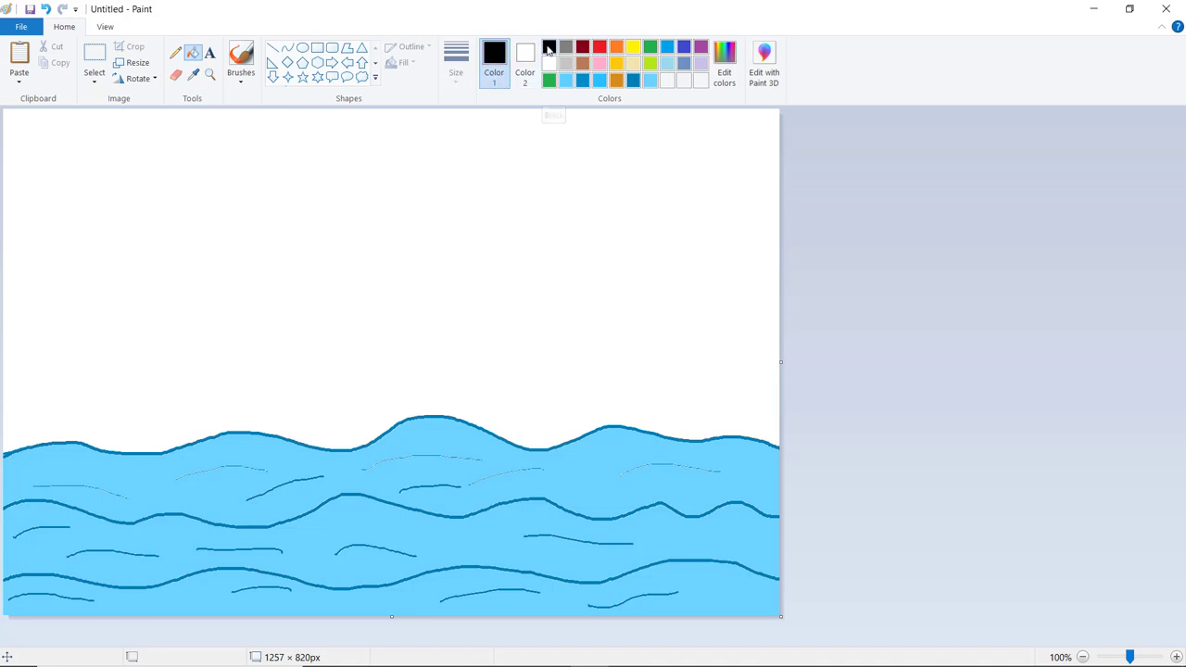
click(318, 50)
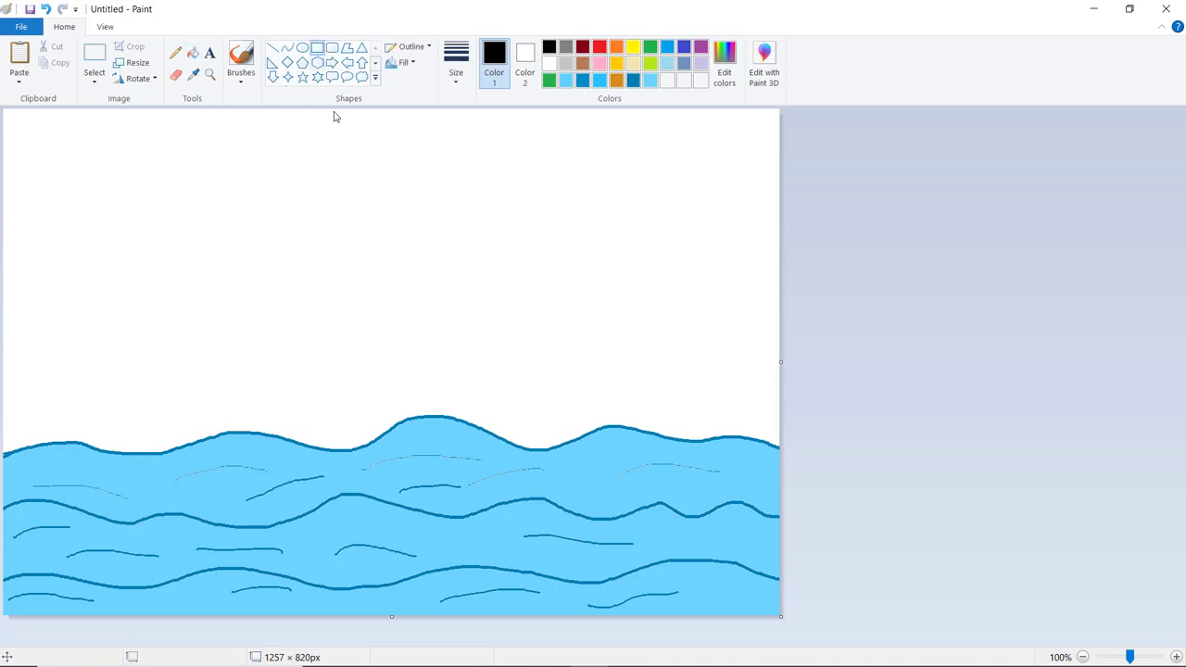
click(348, 51)
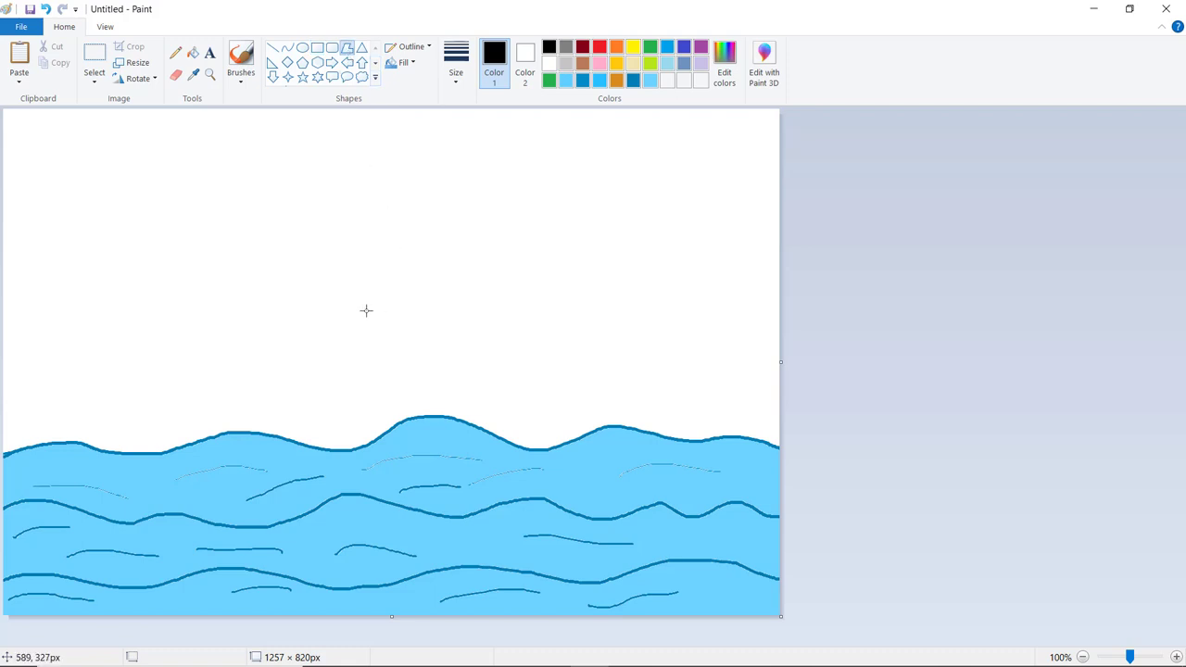
drag(361, 311, 590, 311)
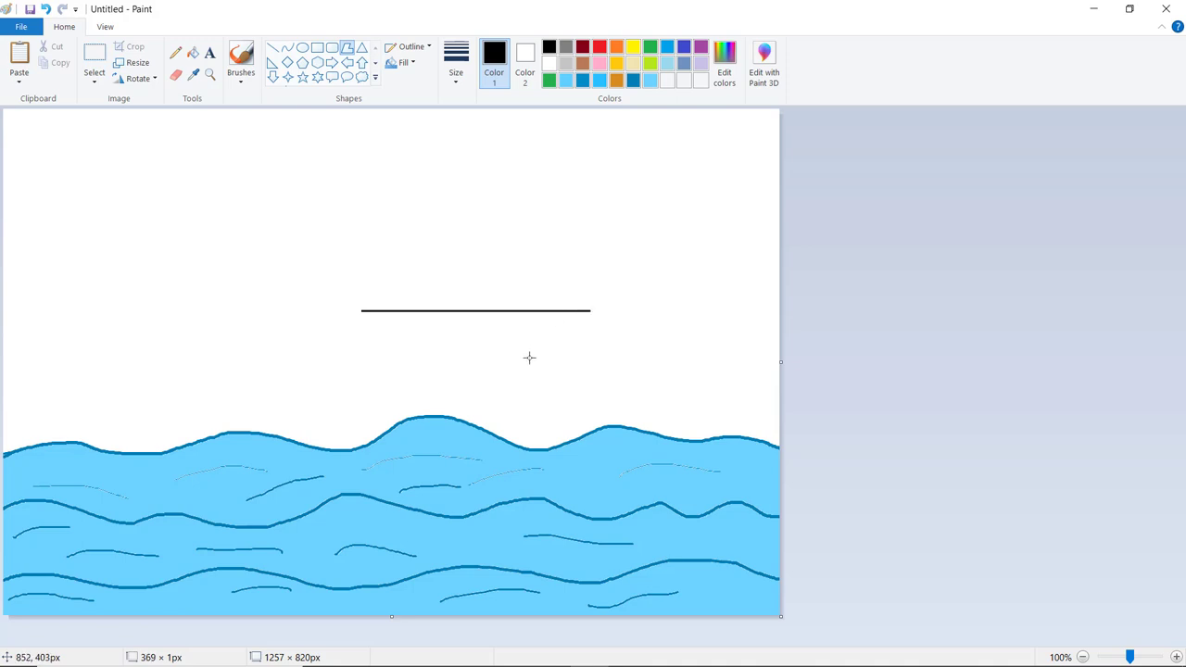
click(529, 358)
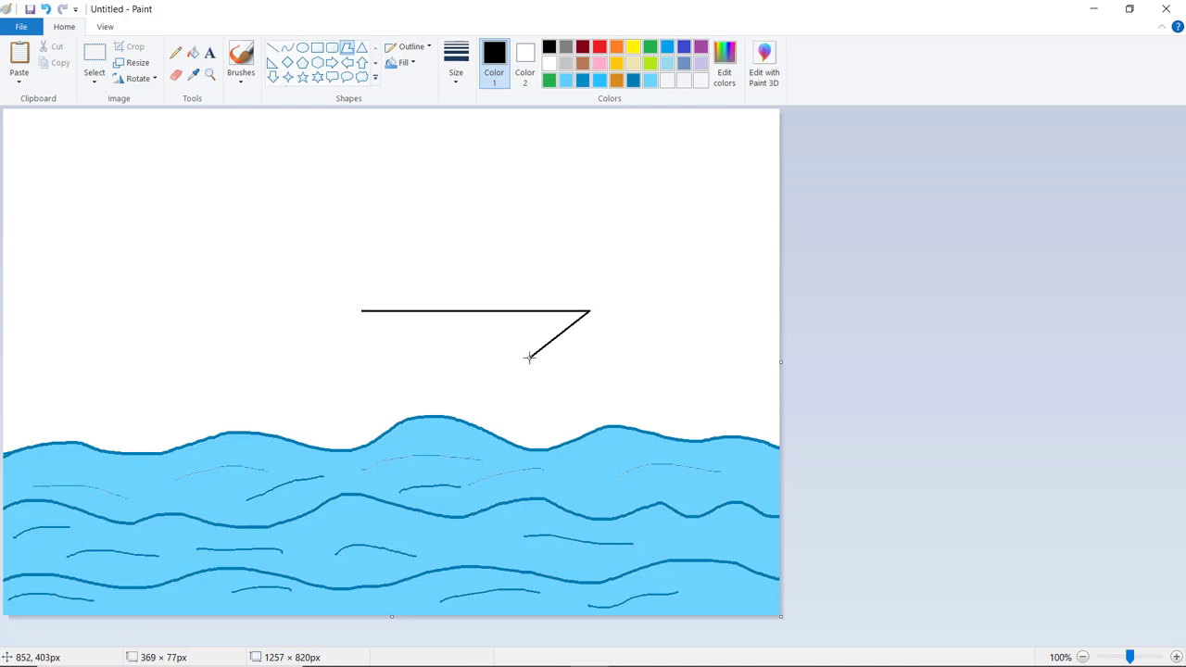
click(412, 358)
click(361, 311)
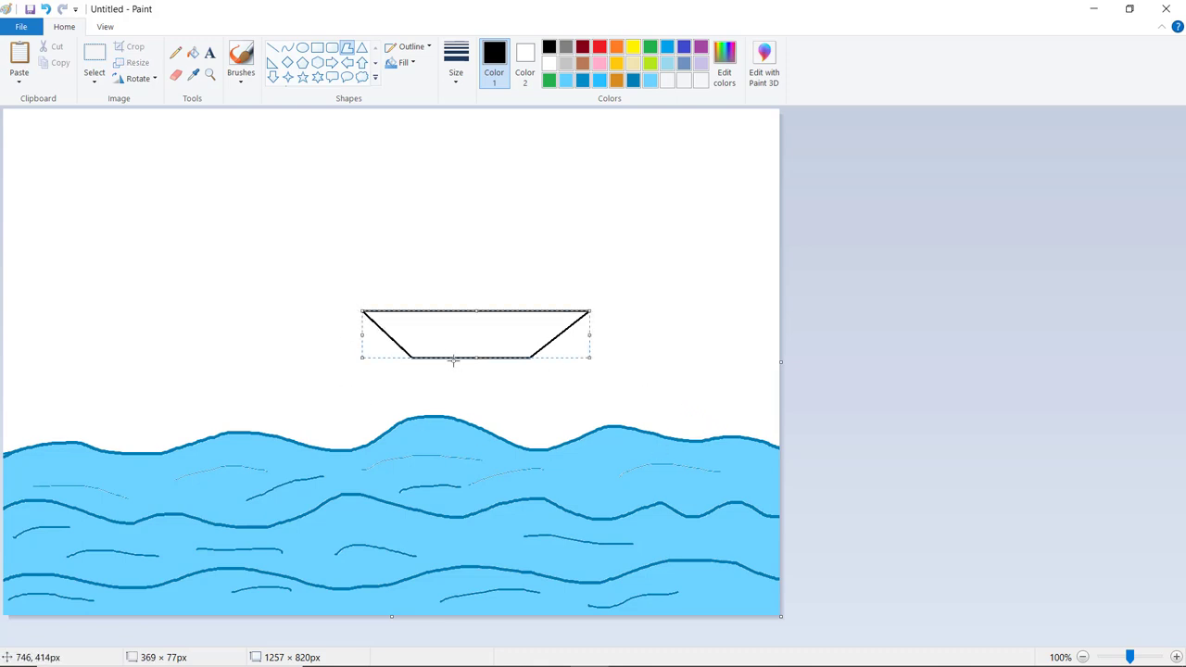
click(274, 50)
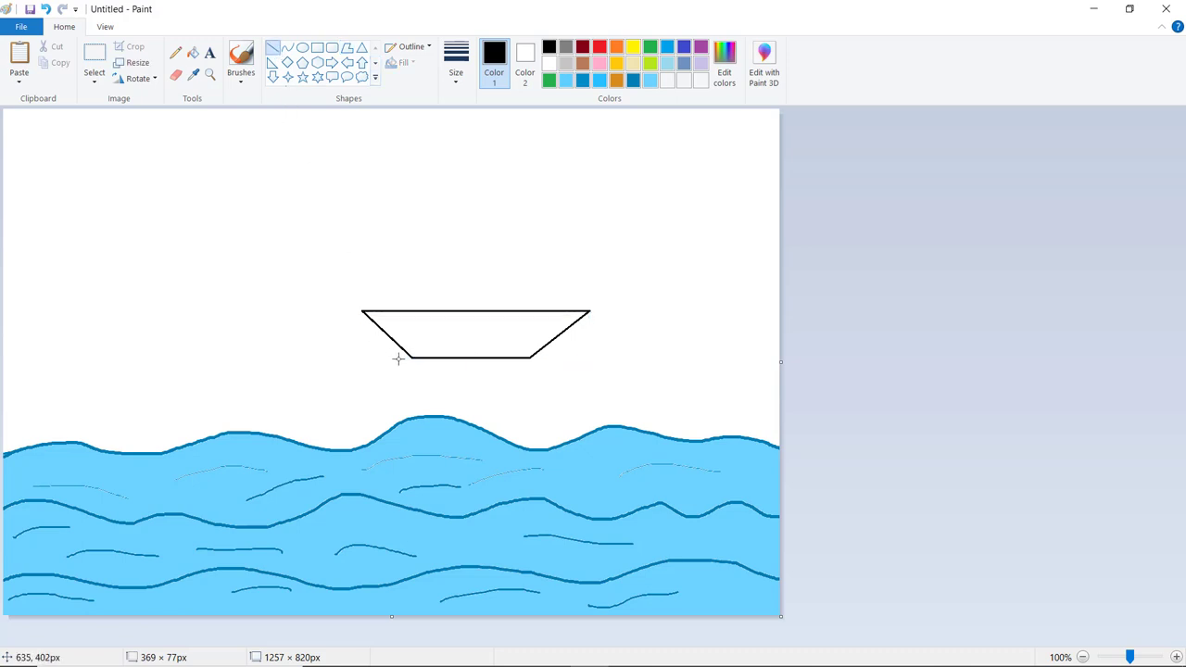
drag(406, 352, 534, 353)
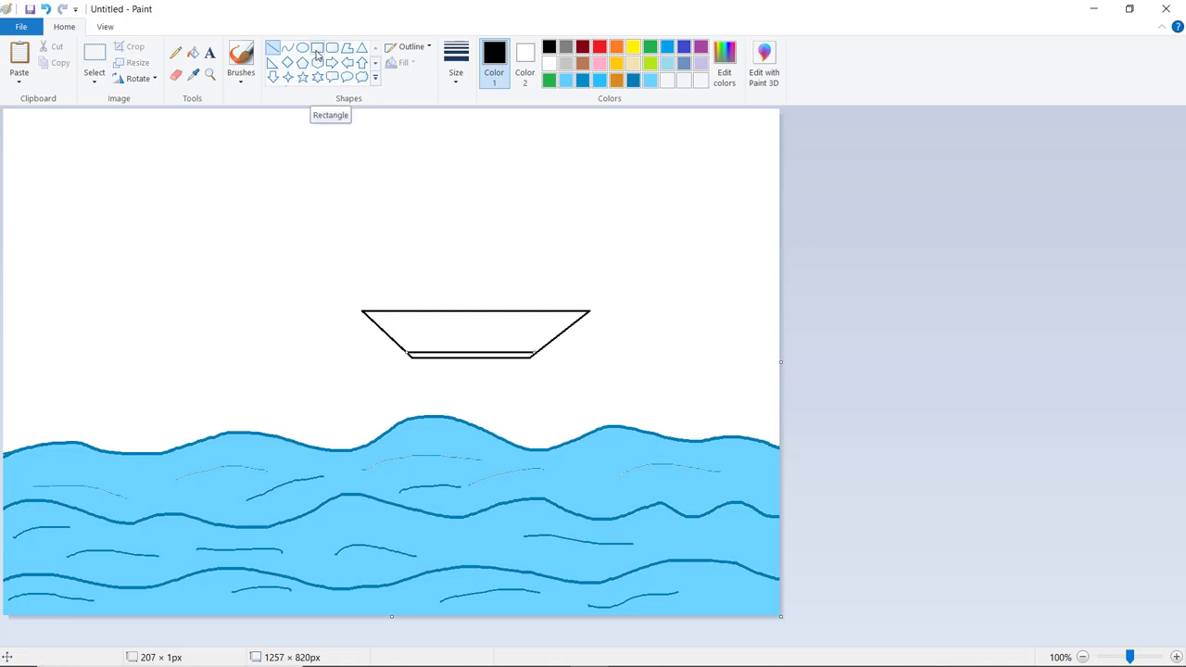
Draw a narrow upright rectangular mast about 17 × 256 px and stand it on the hull's top edge near its left end
click(317, 51)
drag(222, 182, 234, 341)
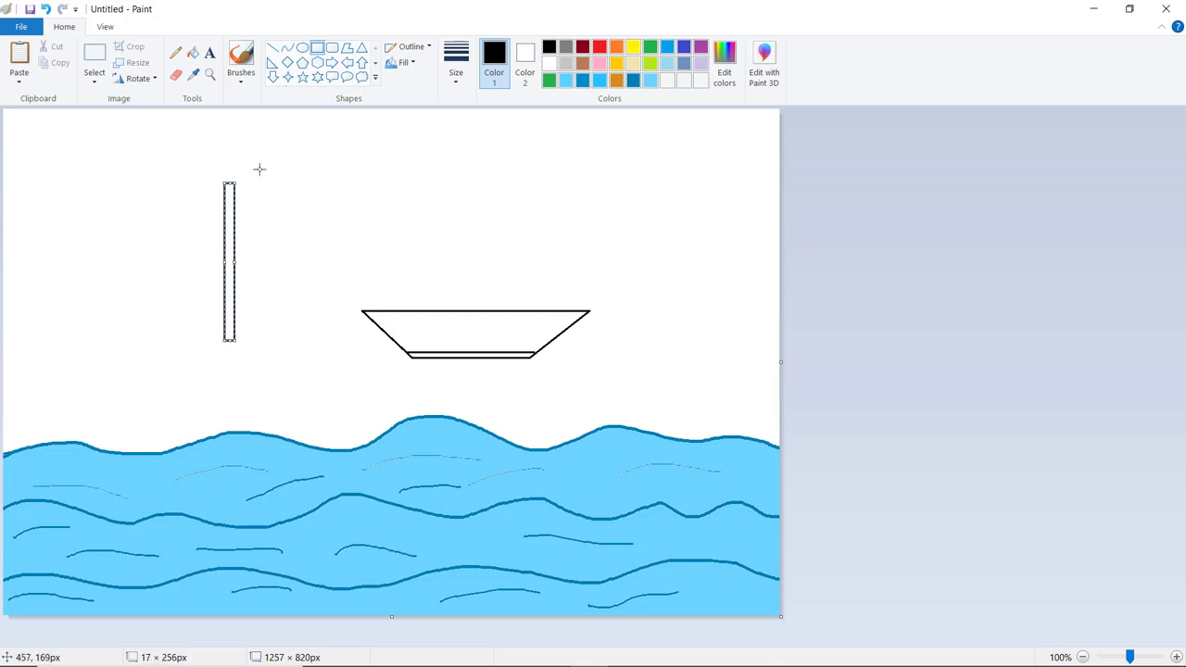
drag(234, 219, 391, 192)
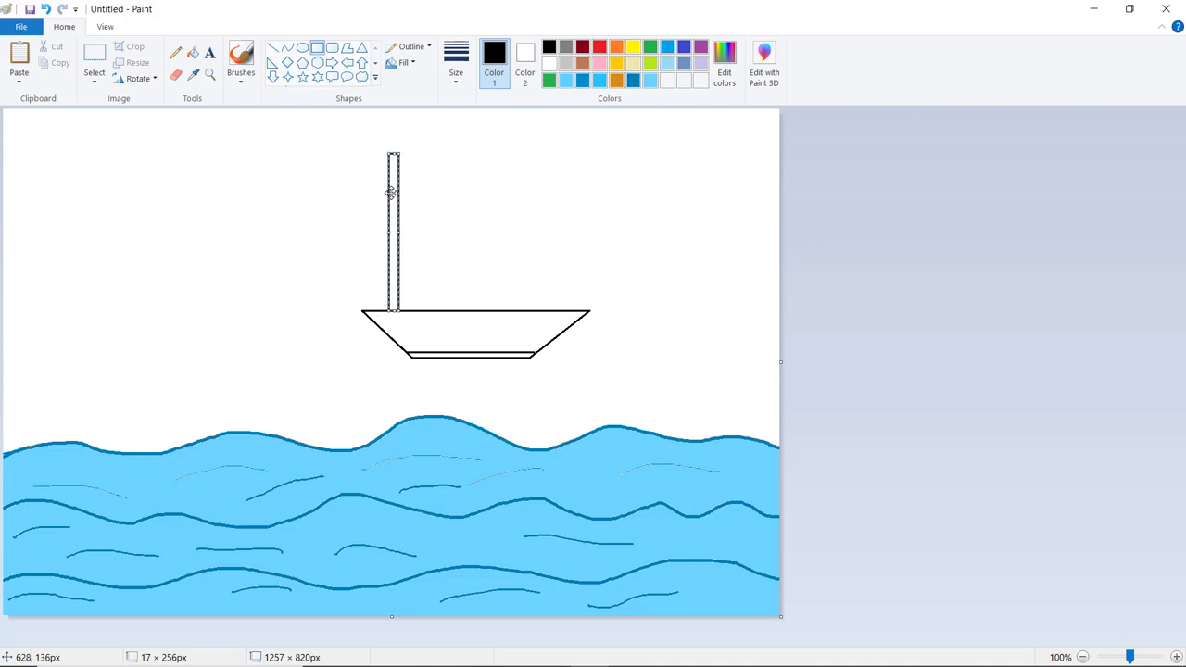
click(472, 207)
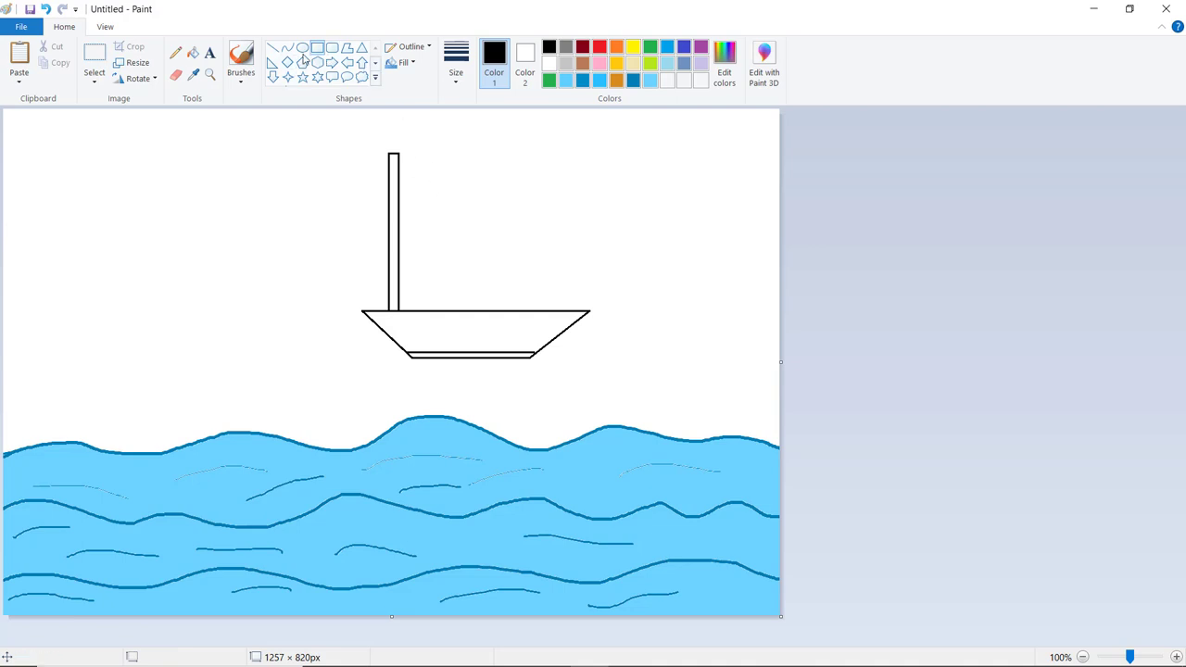
Draw a triangular flag about 67 px wide from two straight lines, pointing right from the top of the mast
click(273, 47)
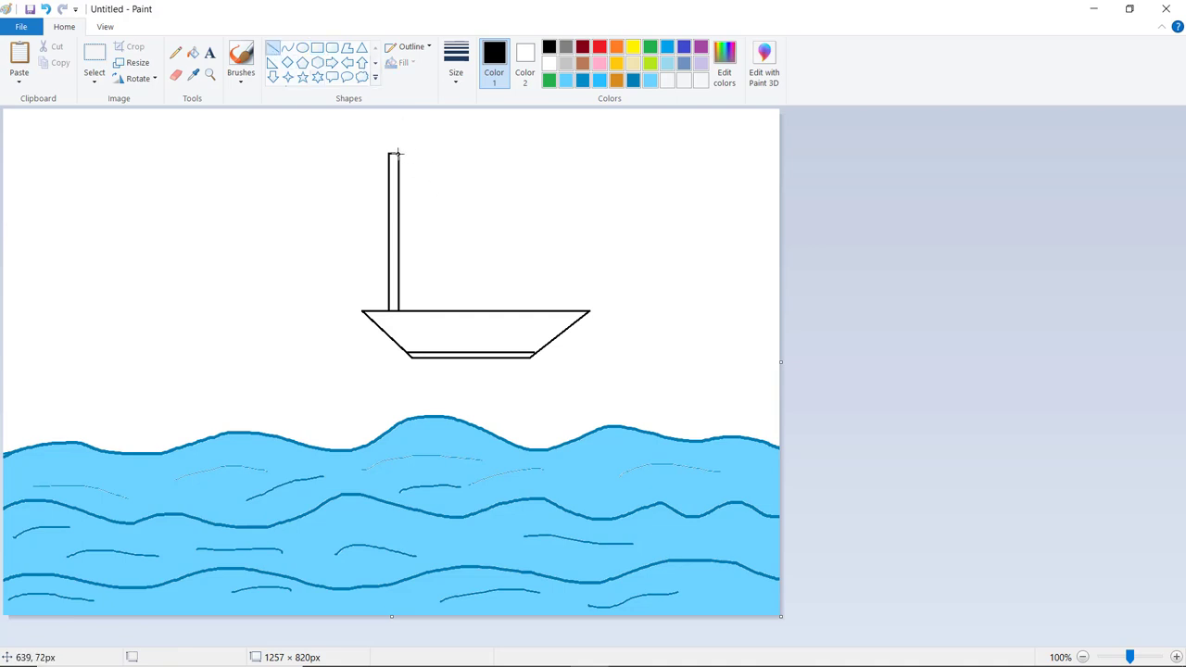
drag(399, 153, 439, 172)
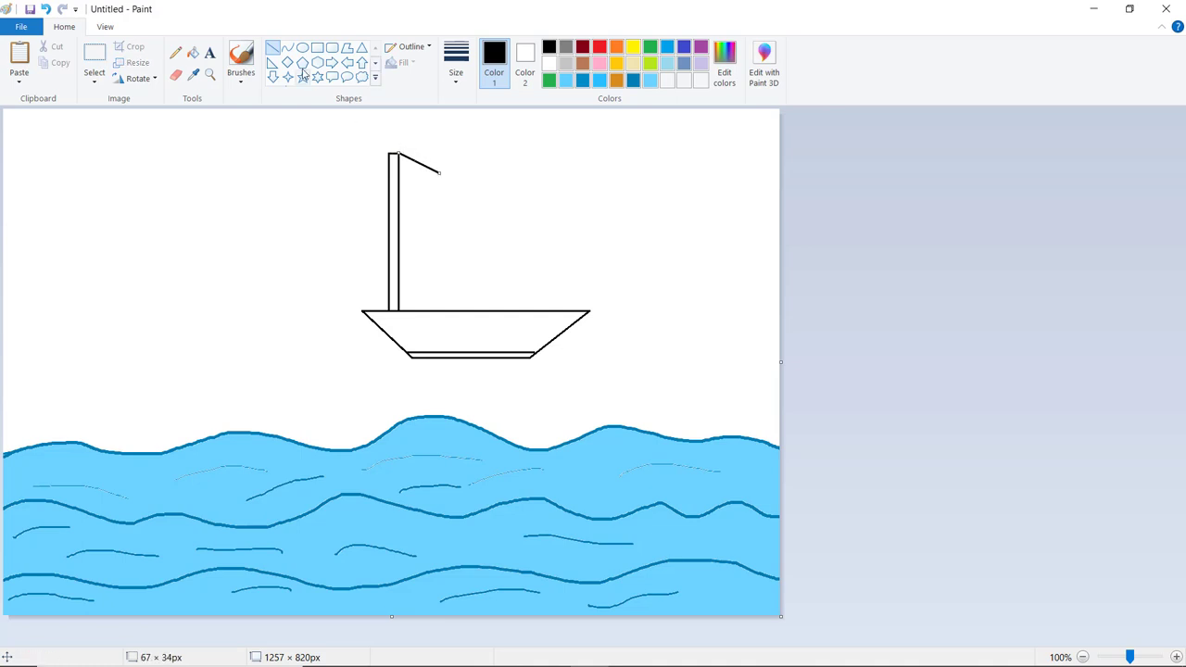
click(440, 176)
drag(439, 174, 401, 198)
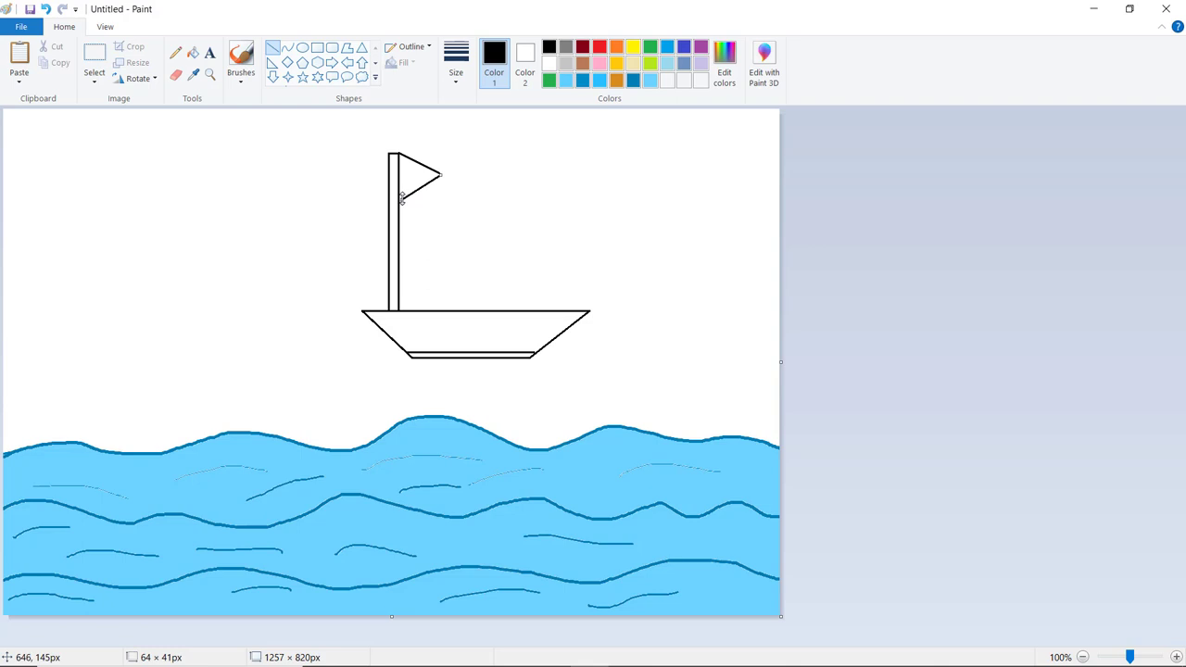
drag(401, 199, 399, 197)
click(480, 219)
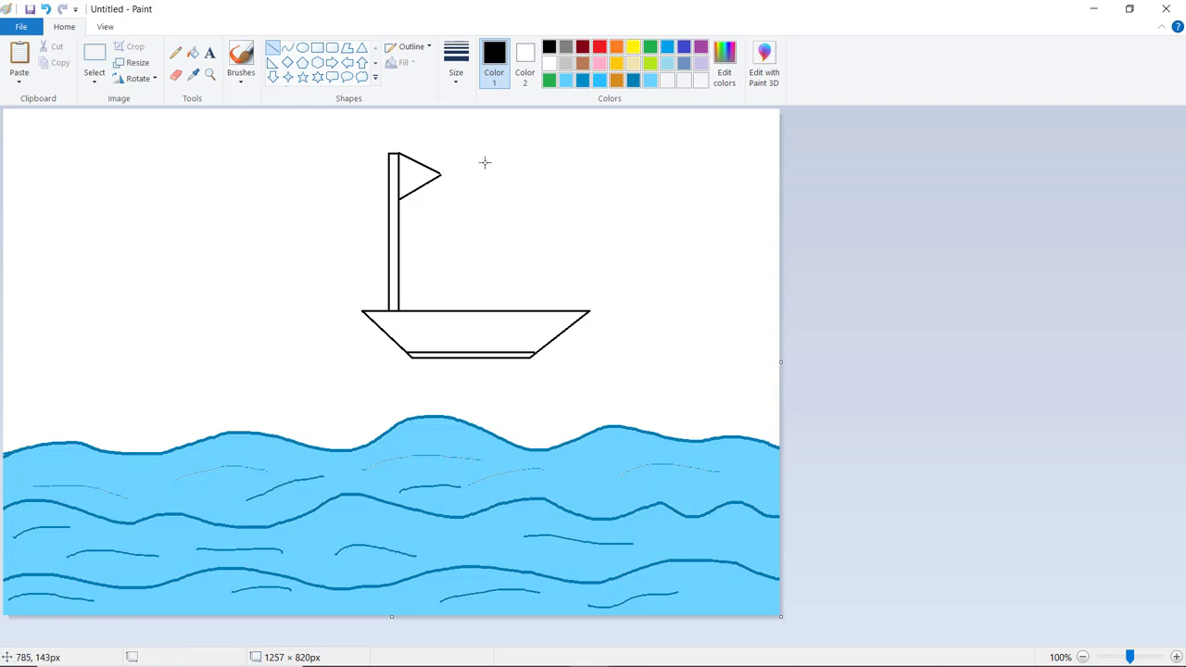
Add a rectangular rim about 371 × 24 px along the hull's top edge and erase the mast lines inside it
click(317, 48)
drag(361, 296, 591, 311)
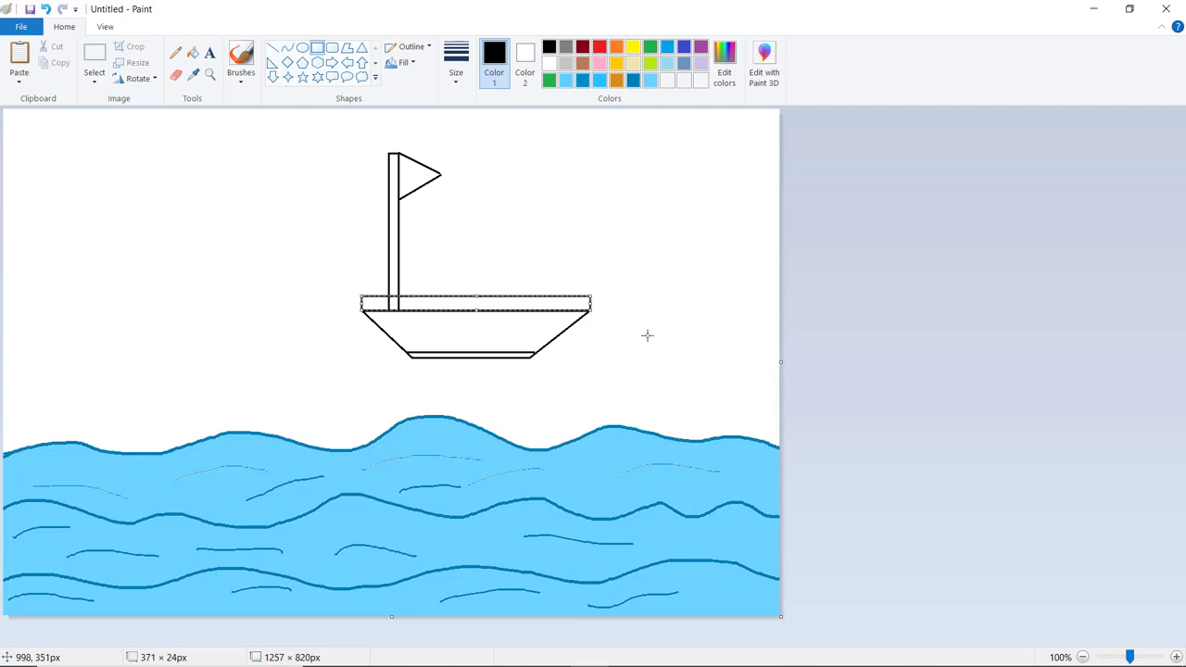
click(549, 221)
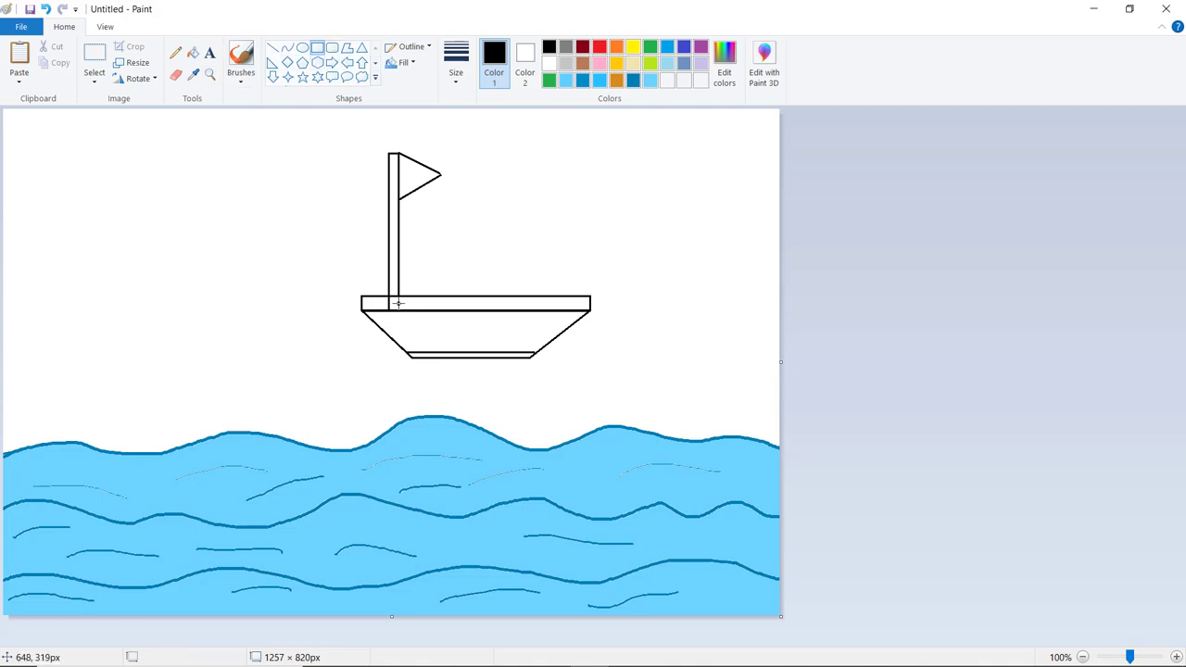
click(173, 77)
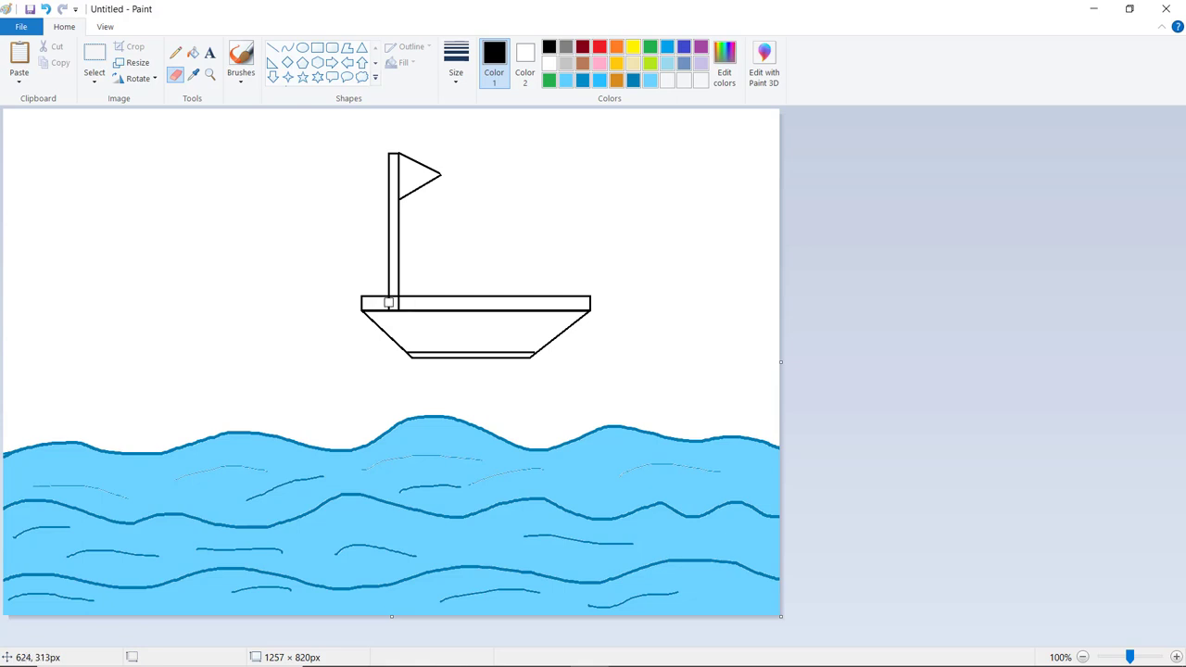
drag(388, 302, 390, 304)
Fill the flag with orange and the mast with dark red
click(194, 57)
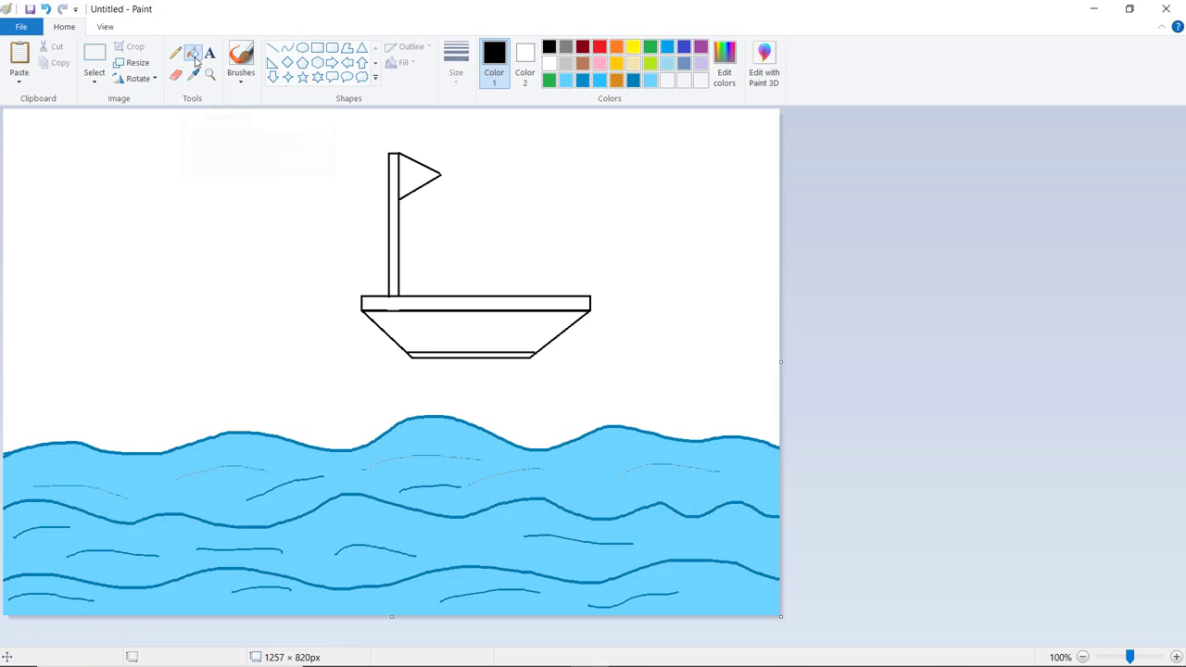
click(615, 49)
click(415, 177)
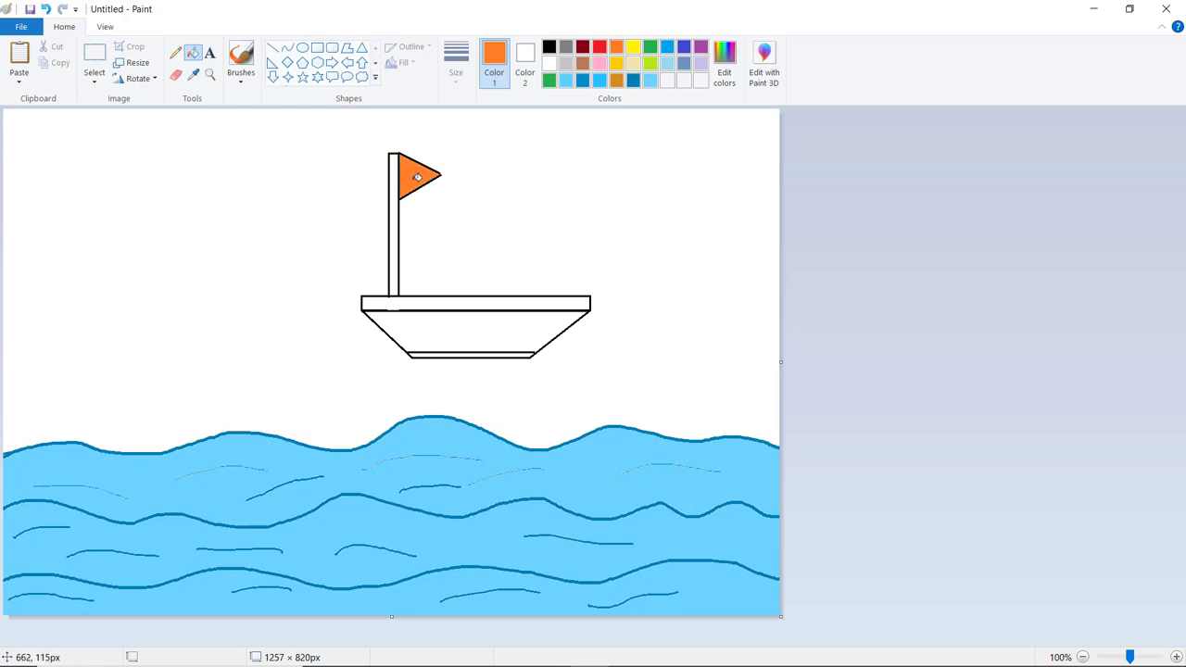
click(582, 46)
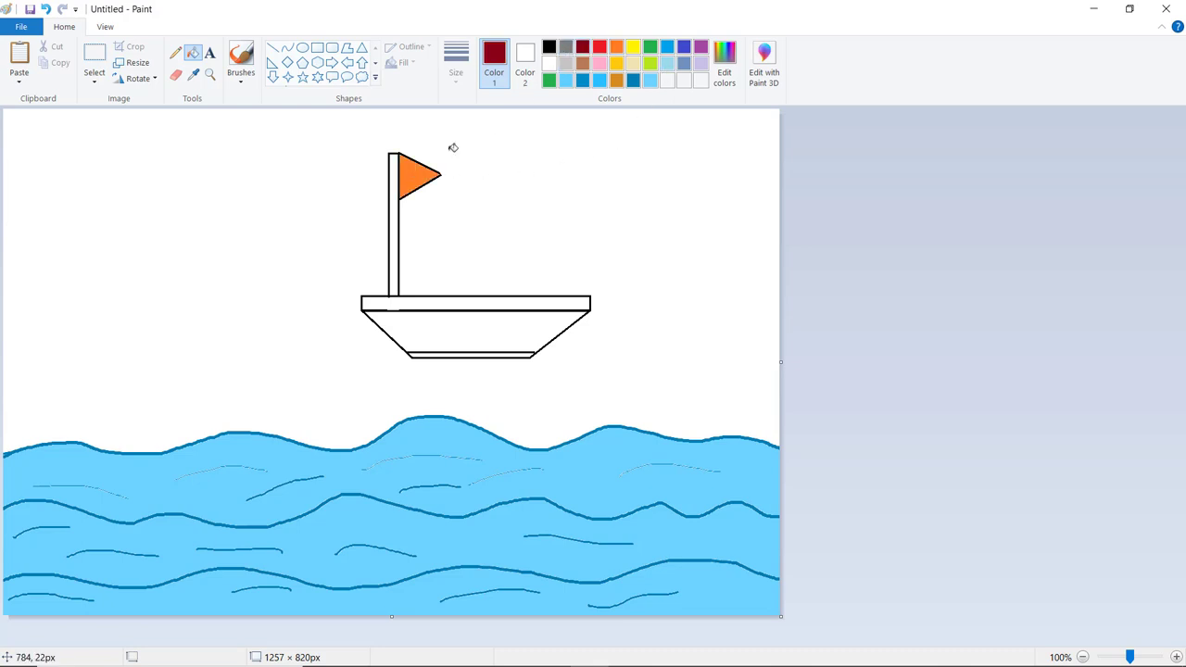
click(393, 217)
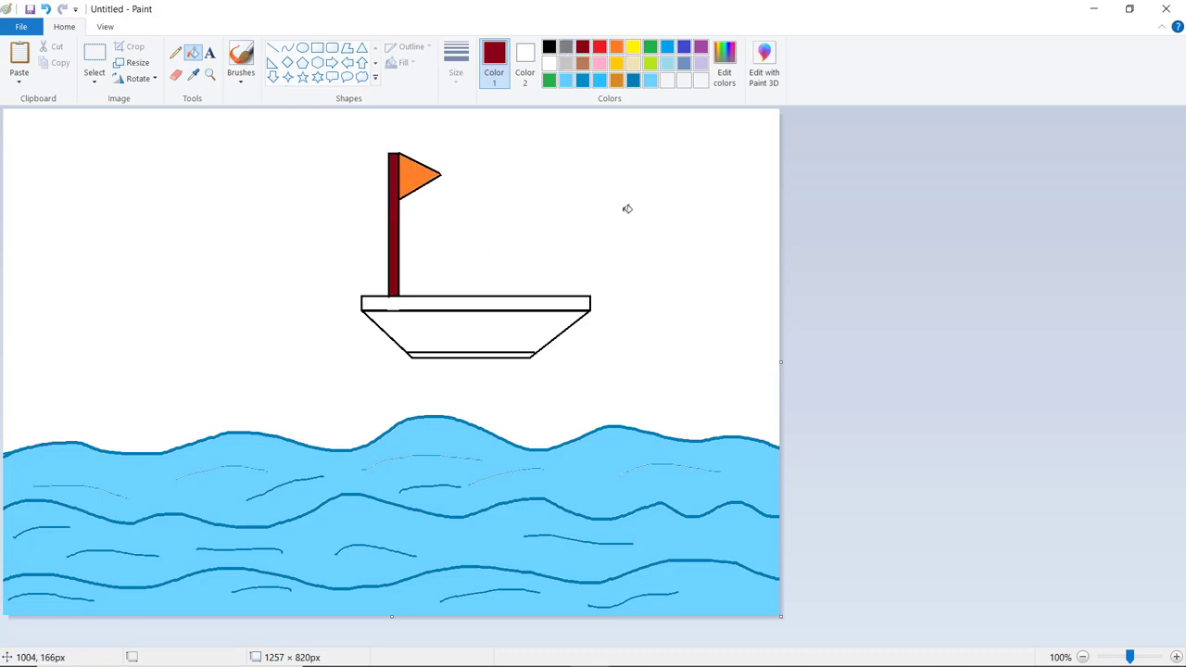
Fill the boat's rim and bottom strip with purple and the hull between them with lime green
click(700, 47)
click(497, 302)
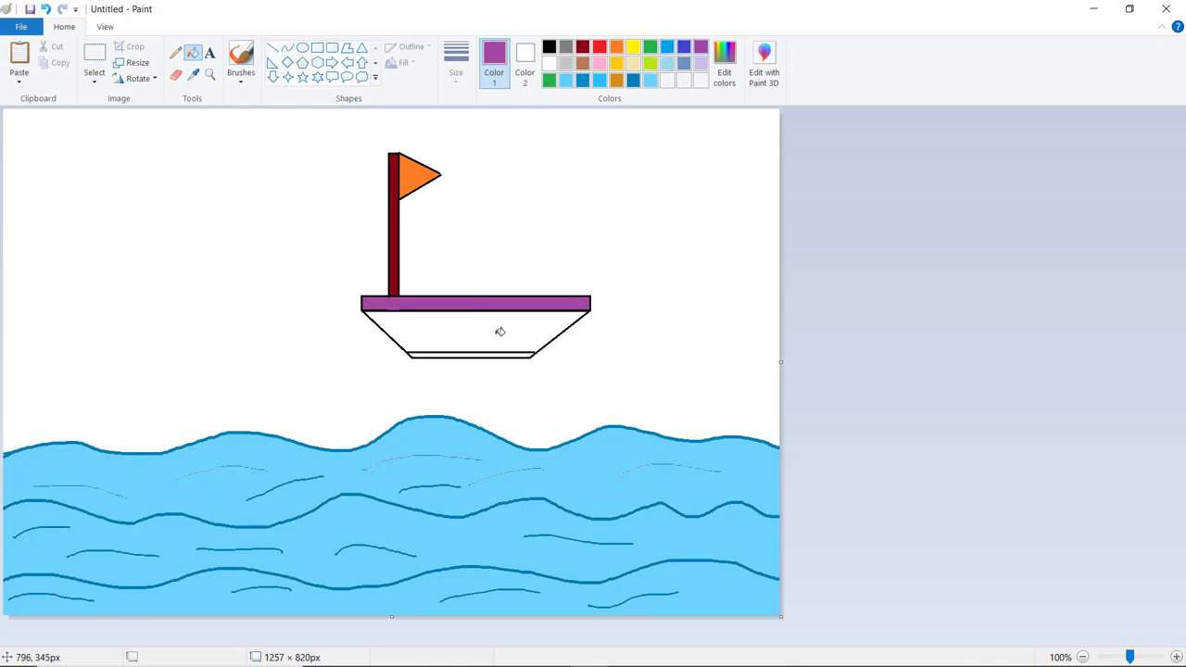
click(493, 354)
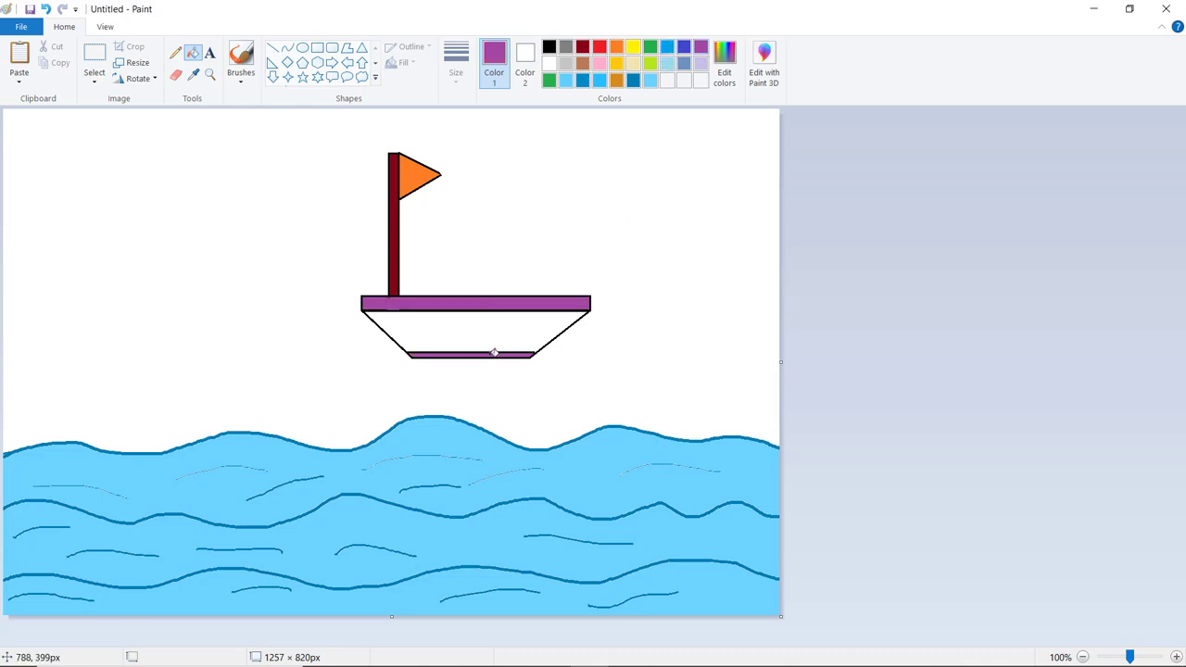
click(651, 65)
click(533, 321)
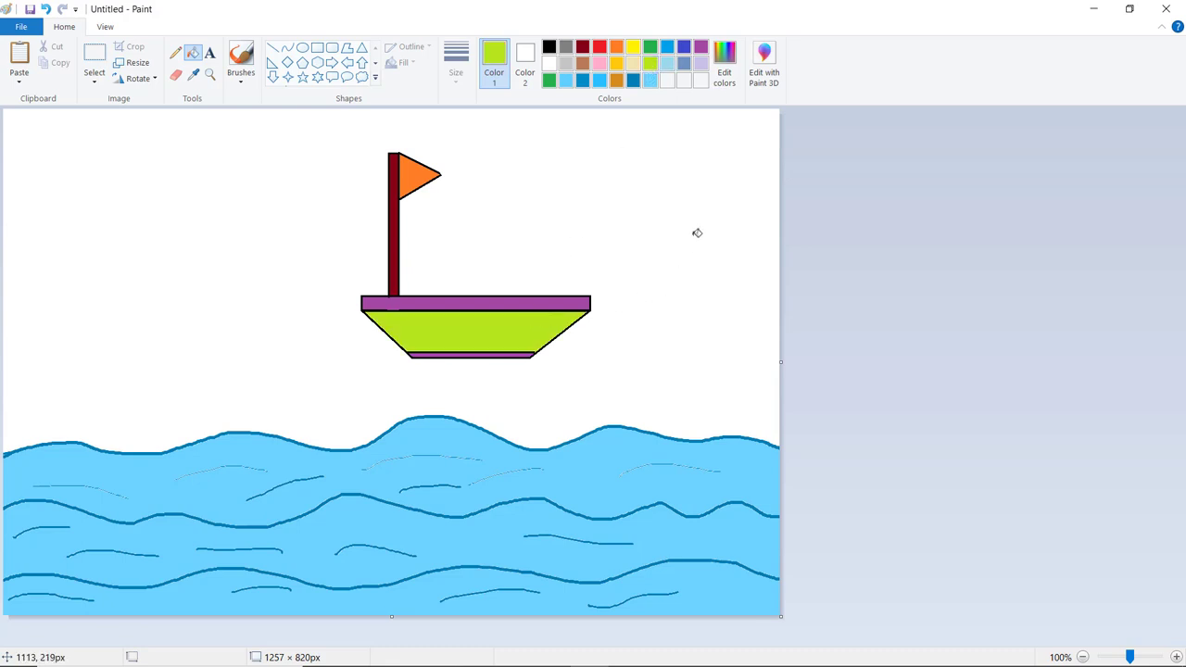
Select the whole boat and move it down and to the left so its bottom rests in the dip of the top wave line
click(95, 58)
drag(320, 131, 637, 379)
drag(501, 320, 357, 398)
click(587, 300)
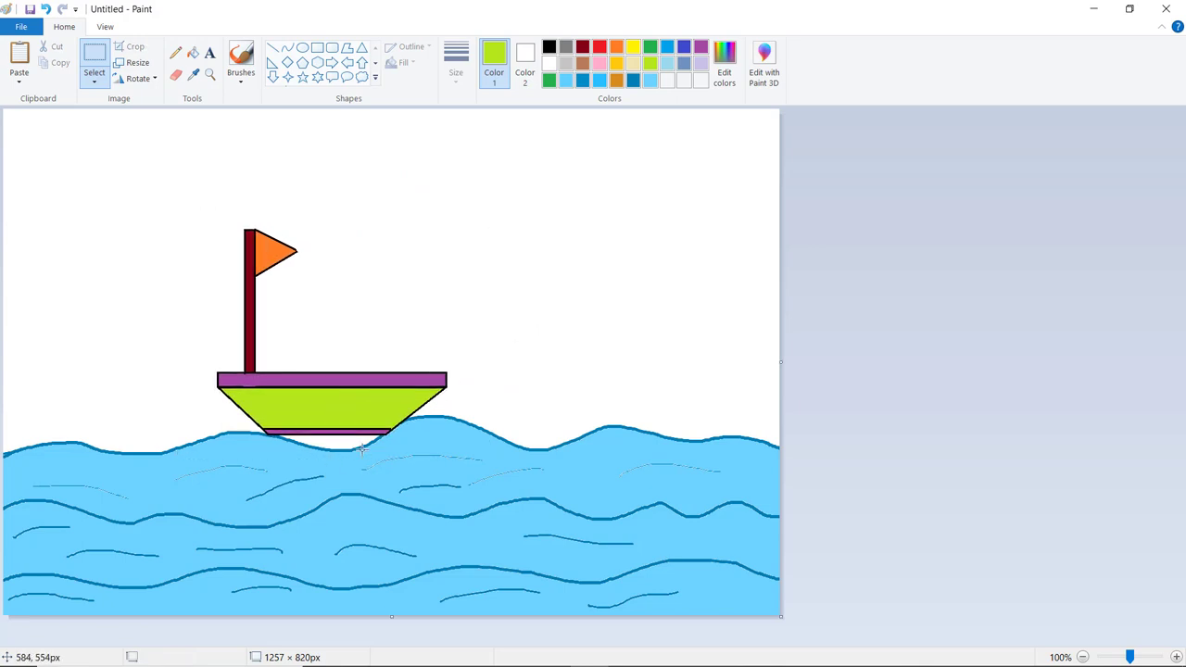
Fill the white gap between the boat's bottom and the top wave line with the custom light blue of the sea
click(193, 54)
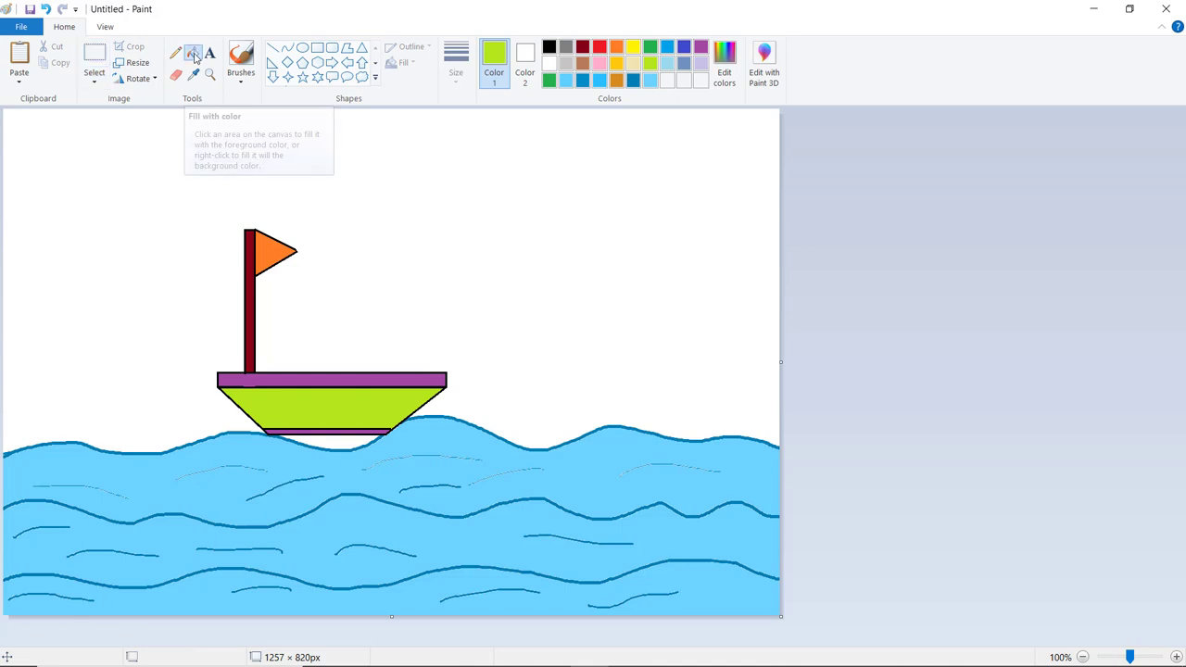
click(649, 81)
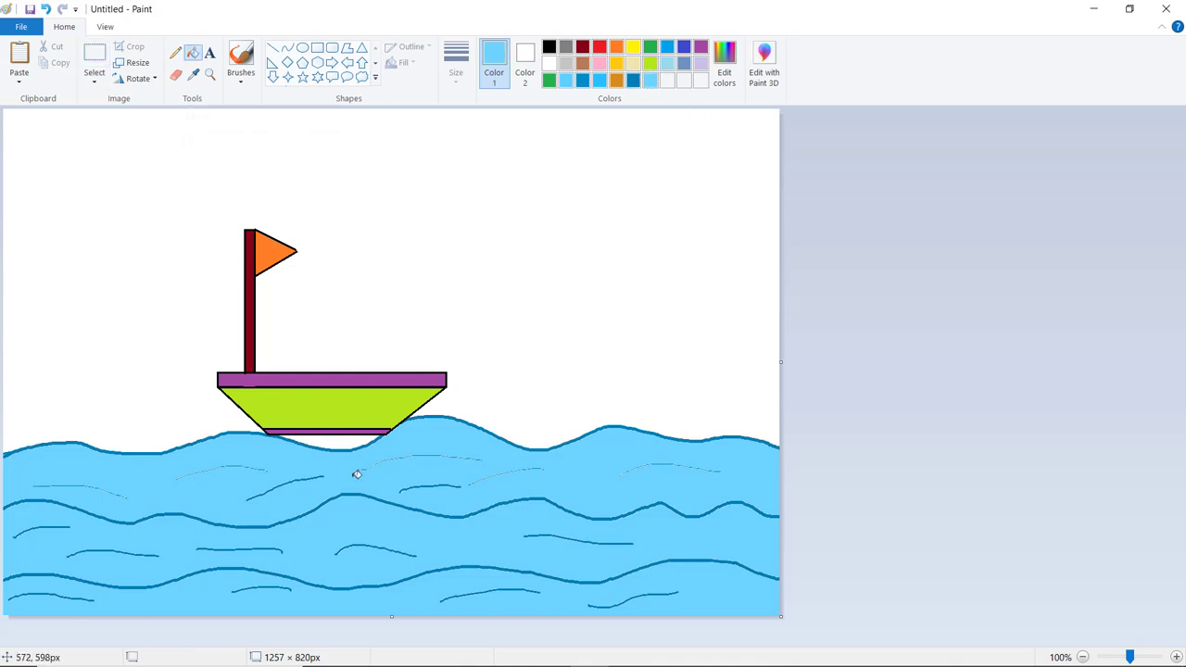
click(344, 441)
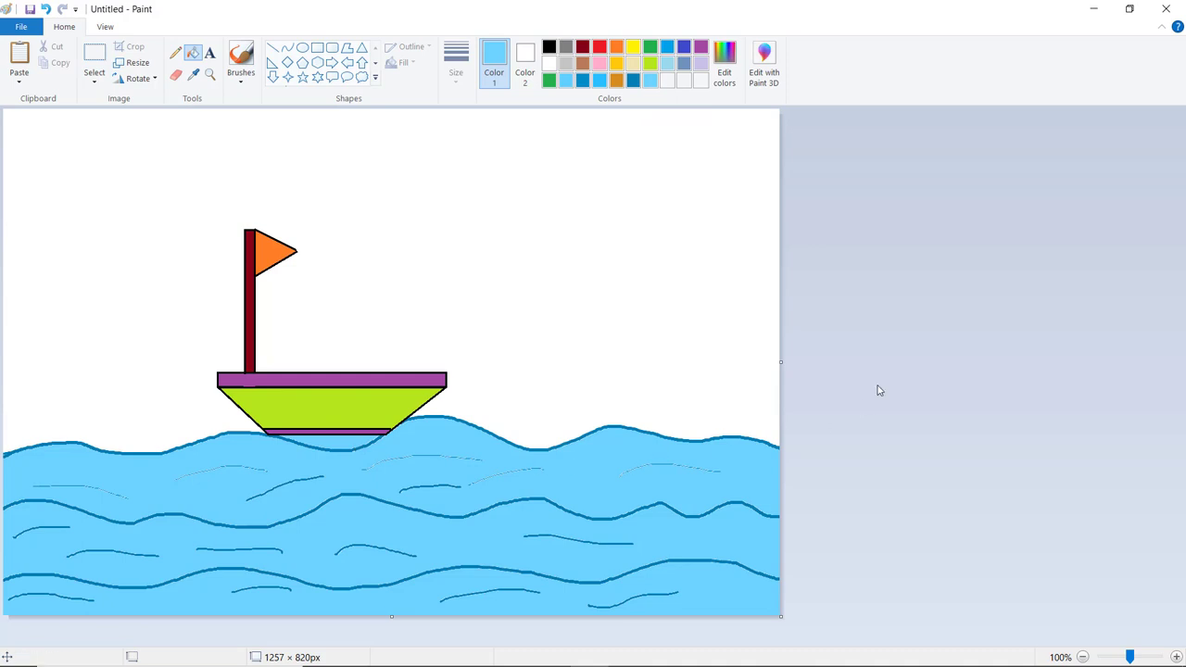